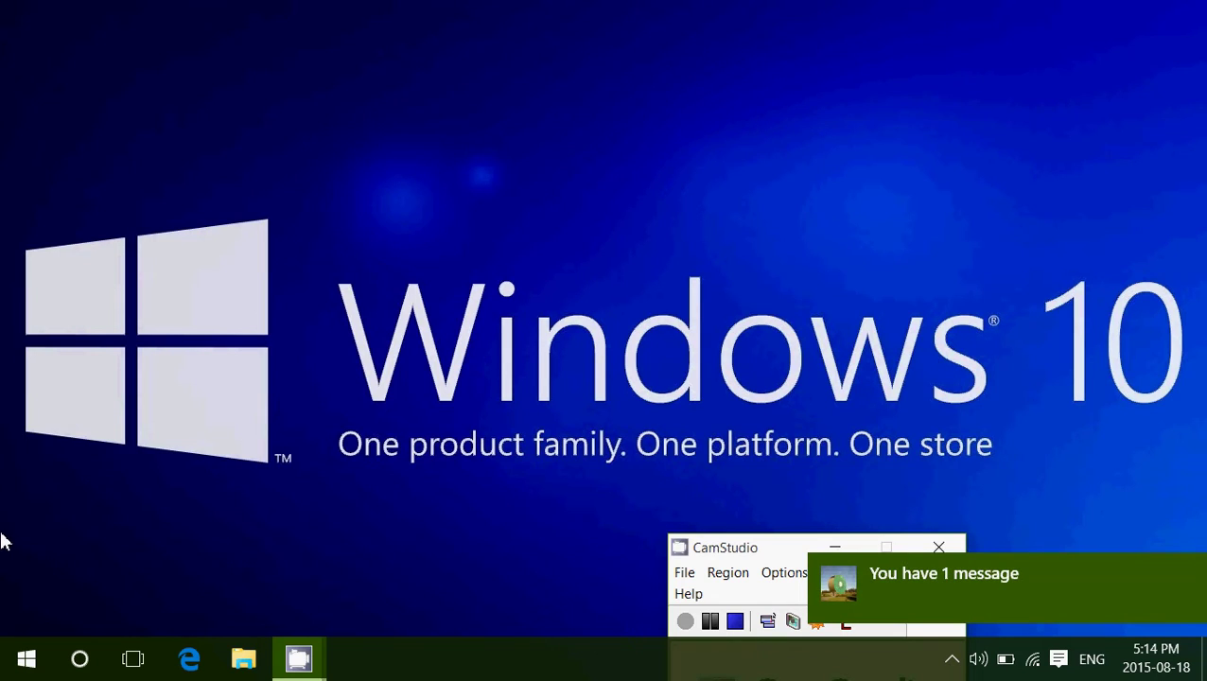
Open the Start menu, scroll through its list, then close it
left_click(335, 515)
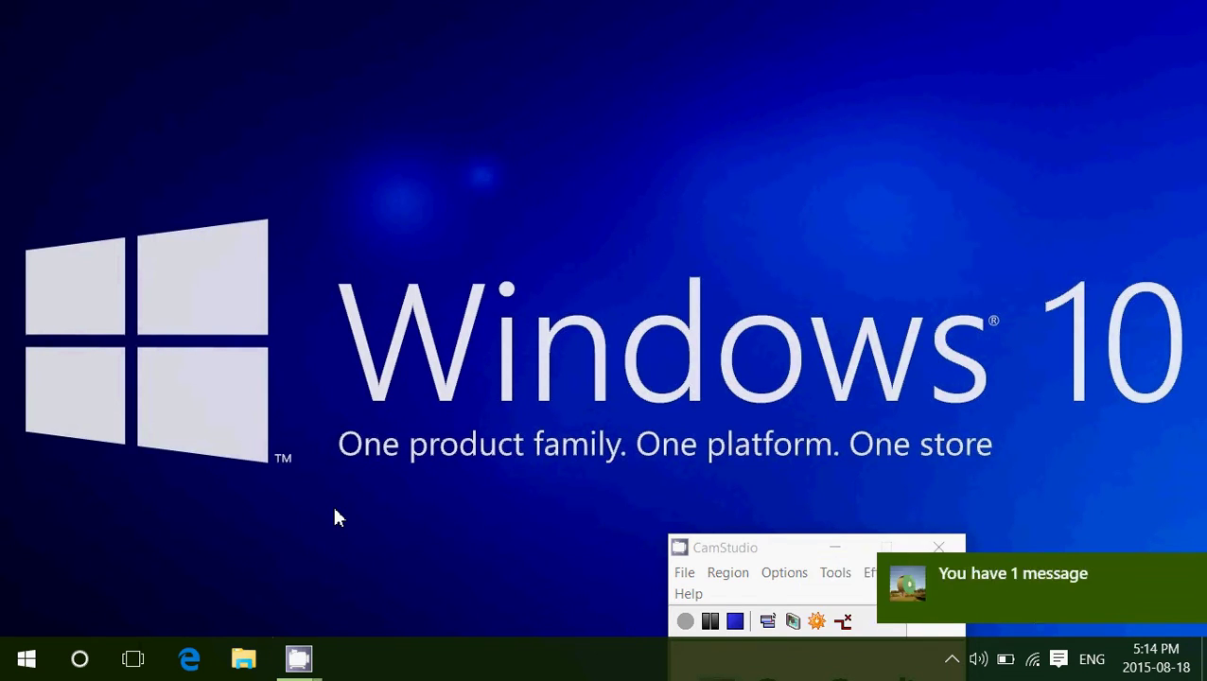
left_click(17, 667)
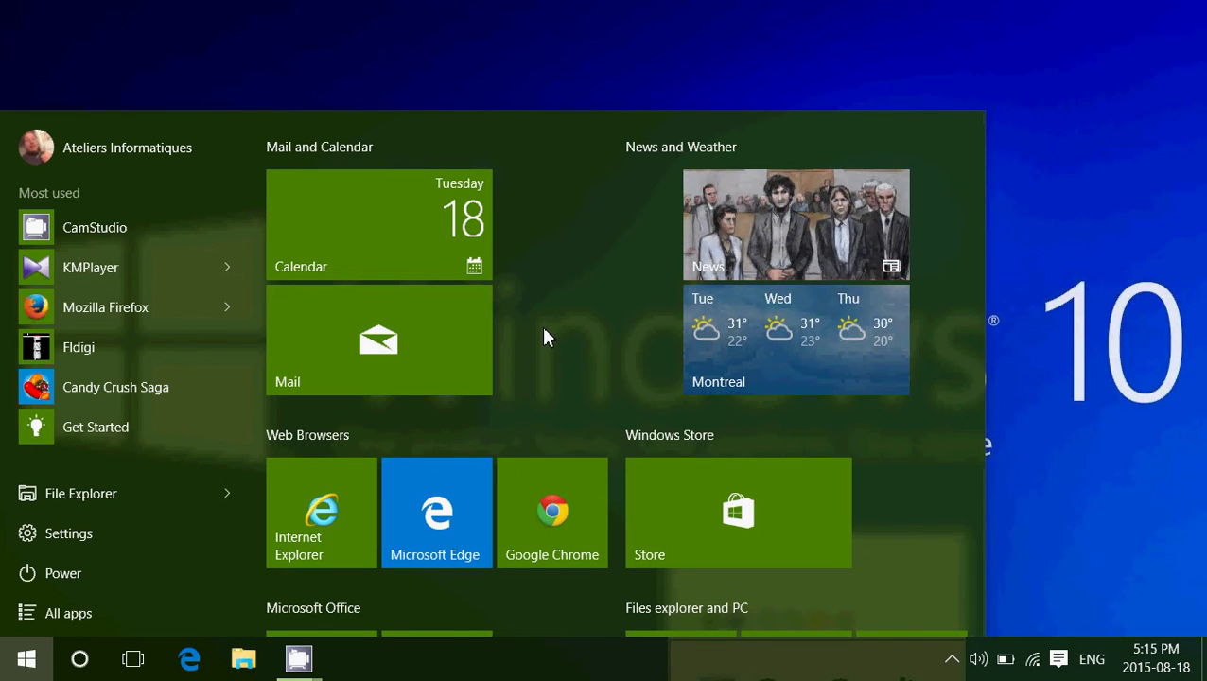
scroll(543, 337, "down", 2)
scroll(544, 338, "up", 2)
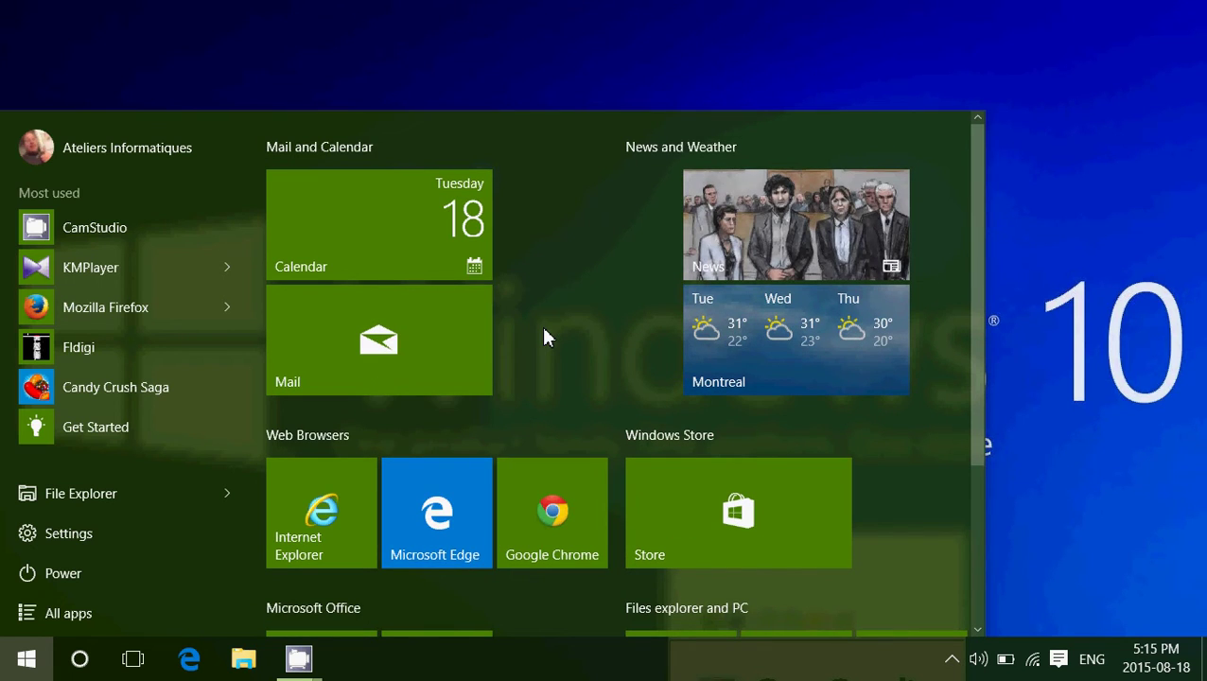
scroll(544, 338, "down", 2)
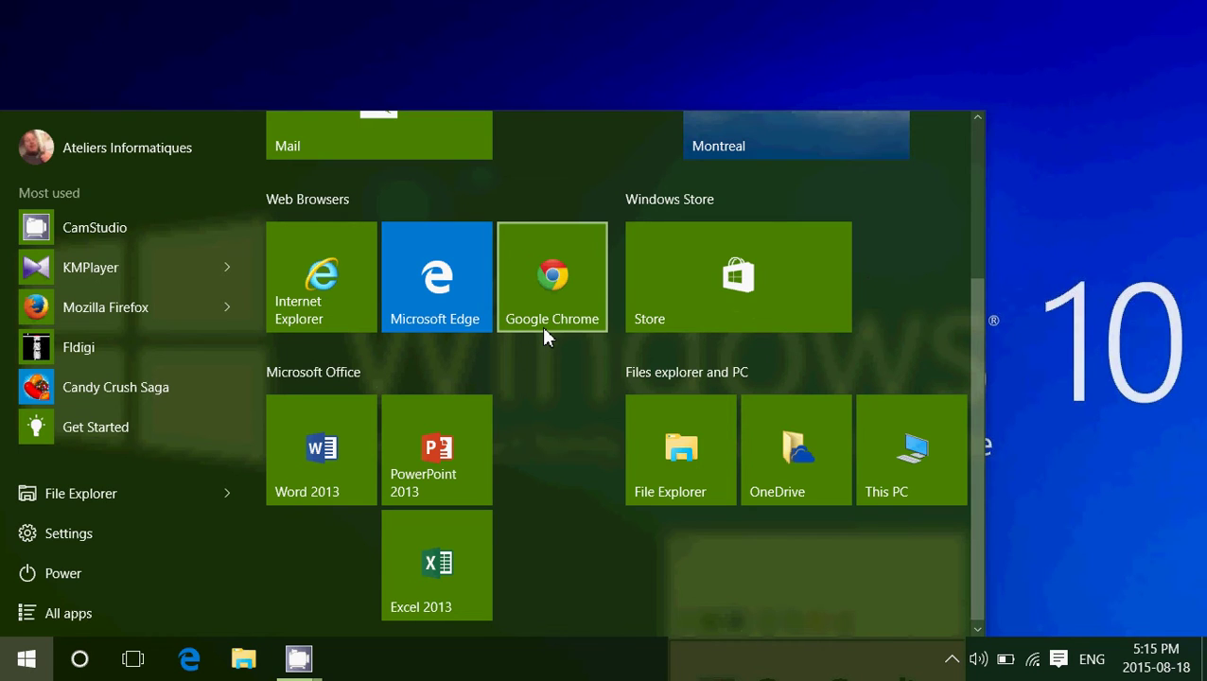
left_click(1060, 132)
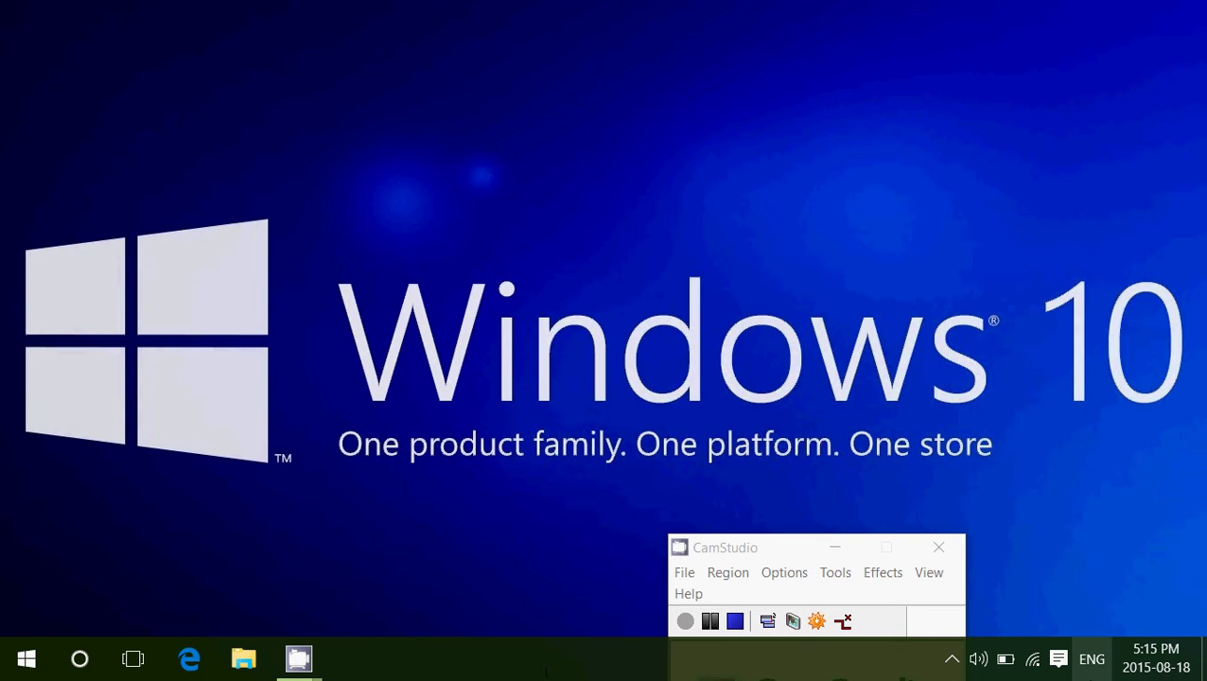
Go from the action center's All settings to Personalization > Colors
left_click(1058, 662)
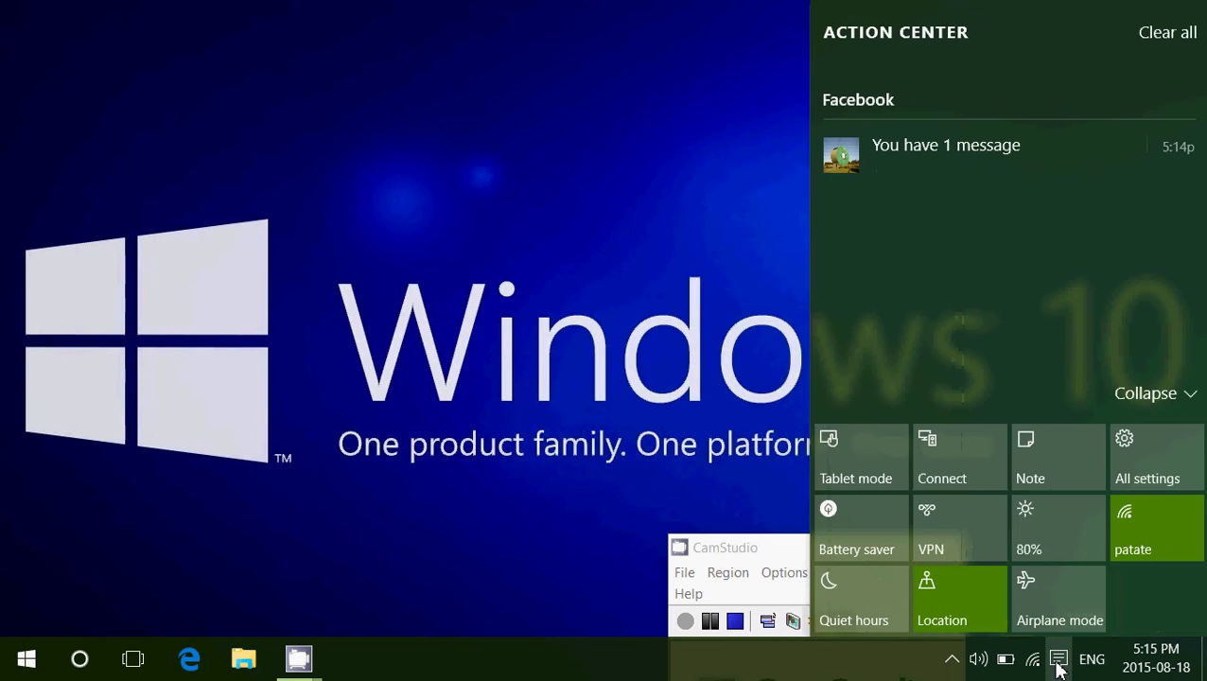
left_click(1148, 444)
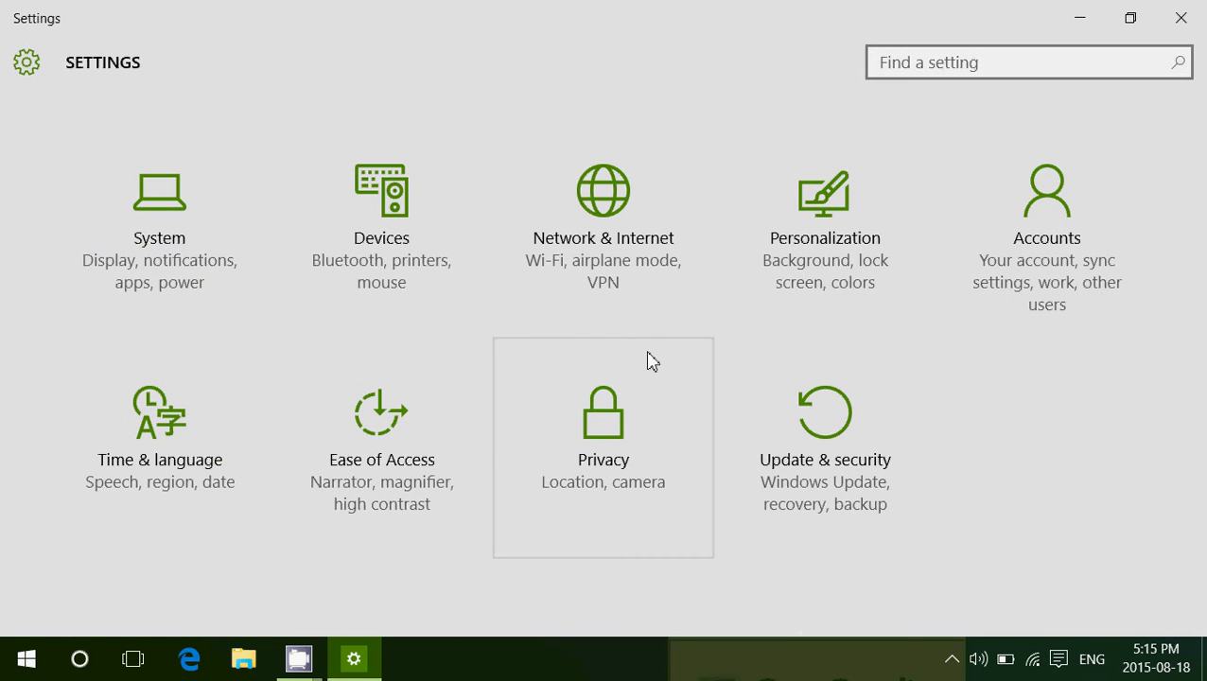
left_click(823, 258)
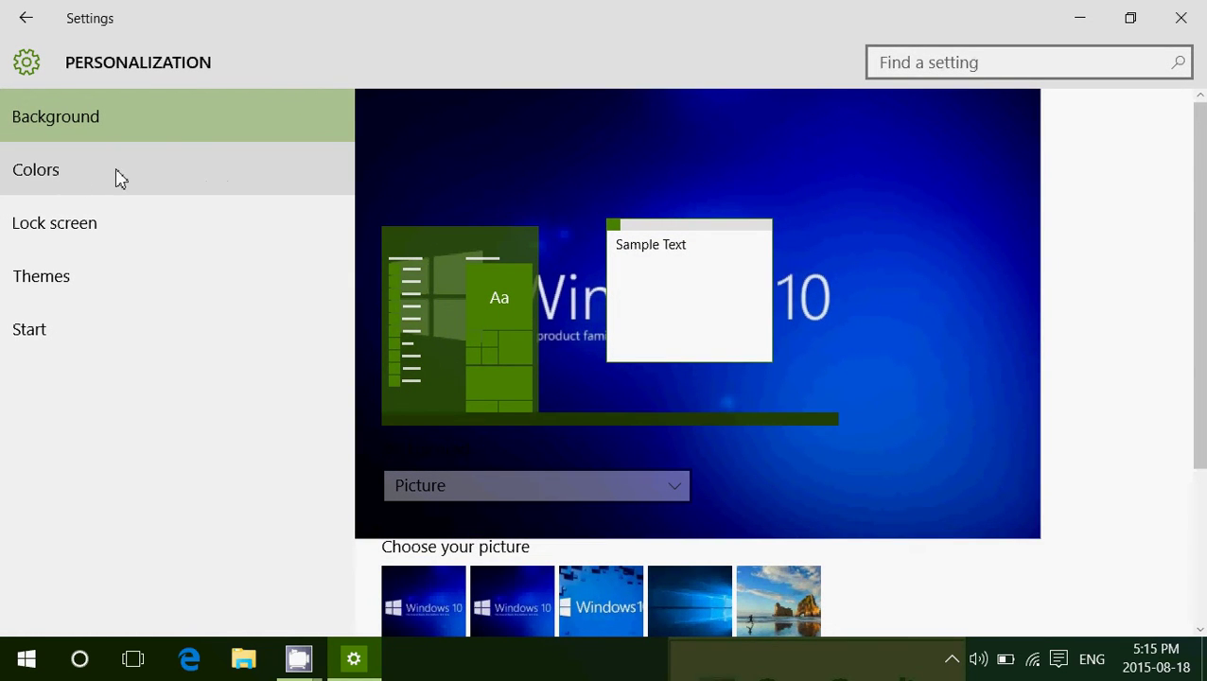
left_click(117, 177)
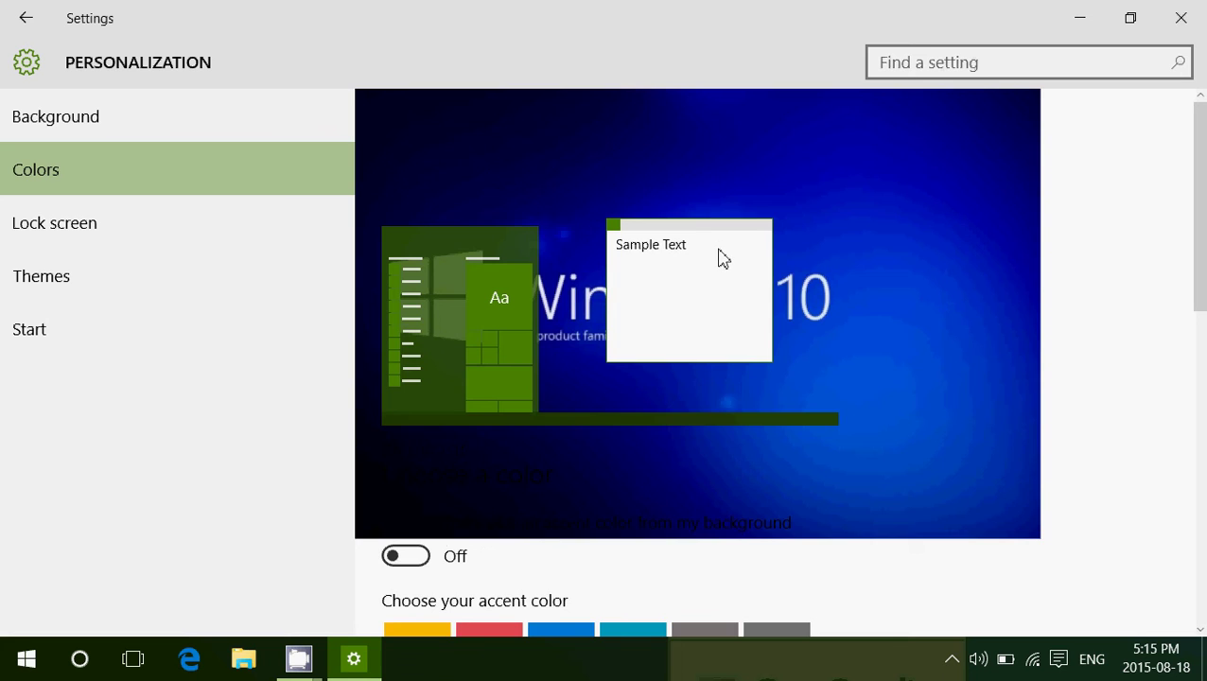
scroll(719, 257, "down", 10)
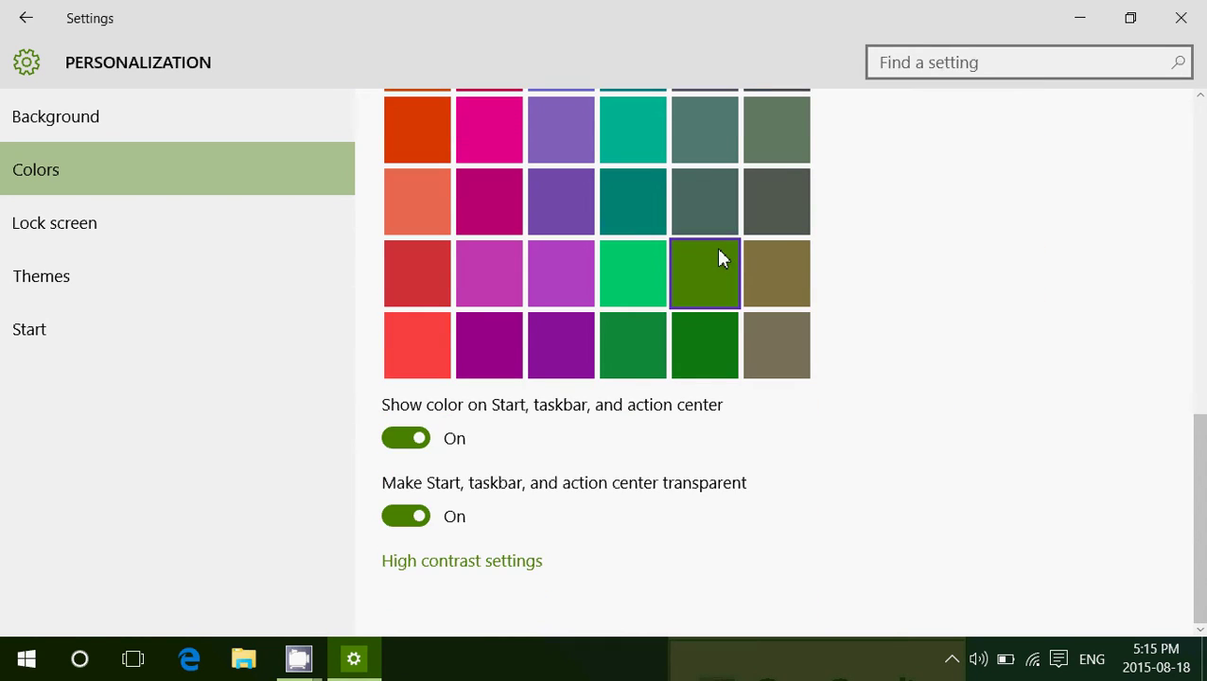
scroll(932, 140, "up", 10)
scroll(931, 140, "up", 1)
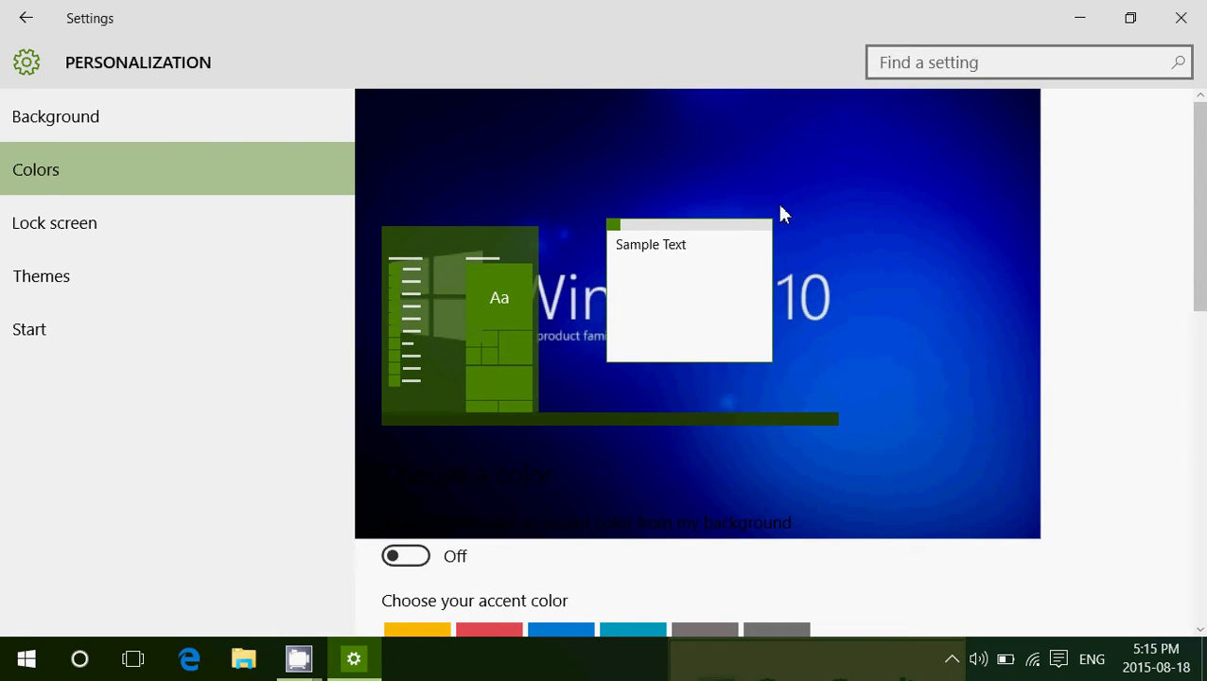
Switch 'Automatically pick an accent color from my background' On
left_click(1076, 15)
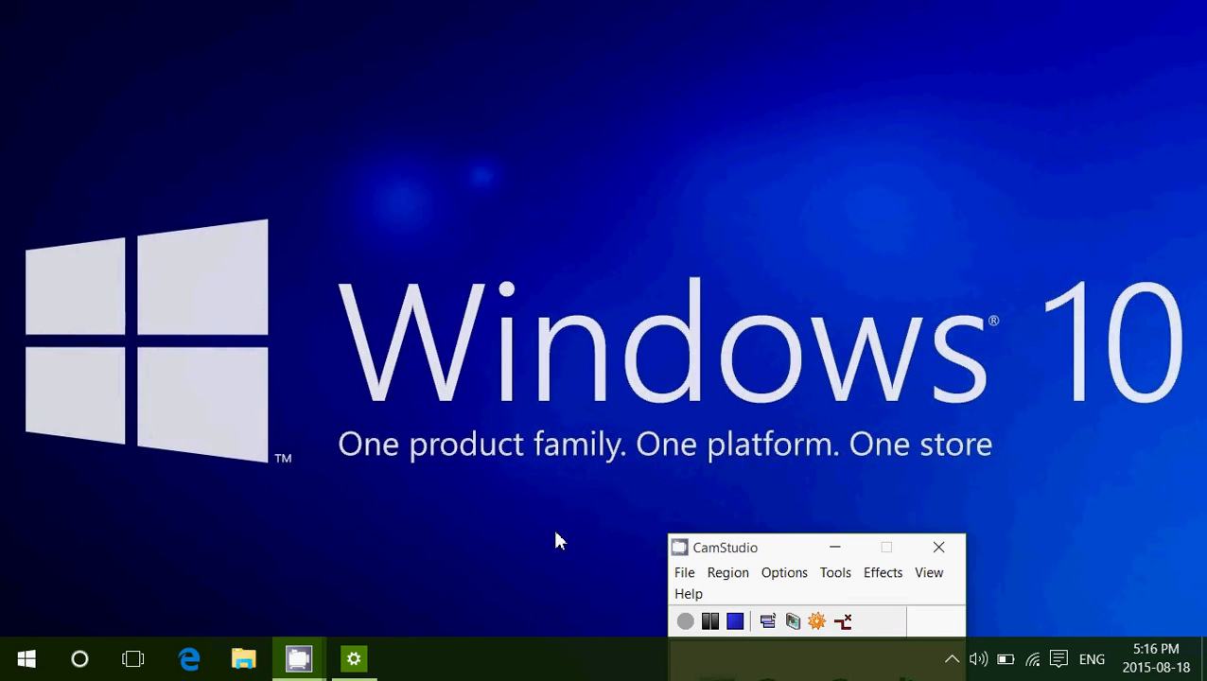
left_click(354, 667)
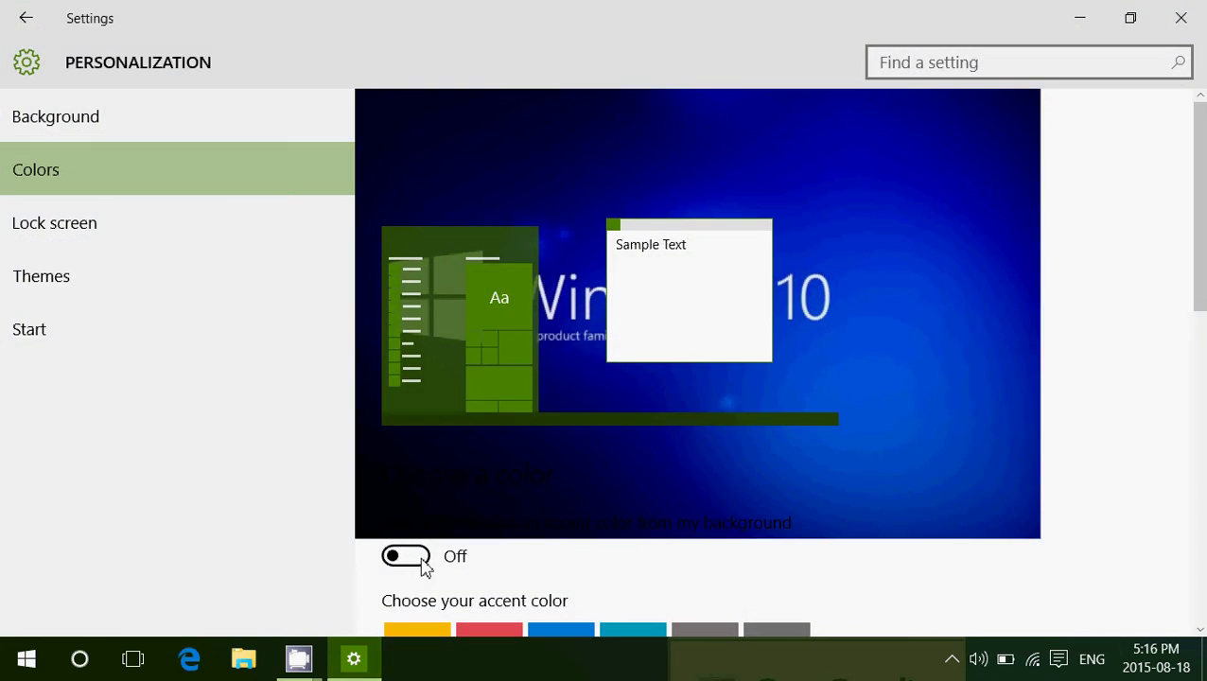
left_click(421, 560)
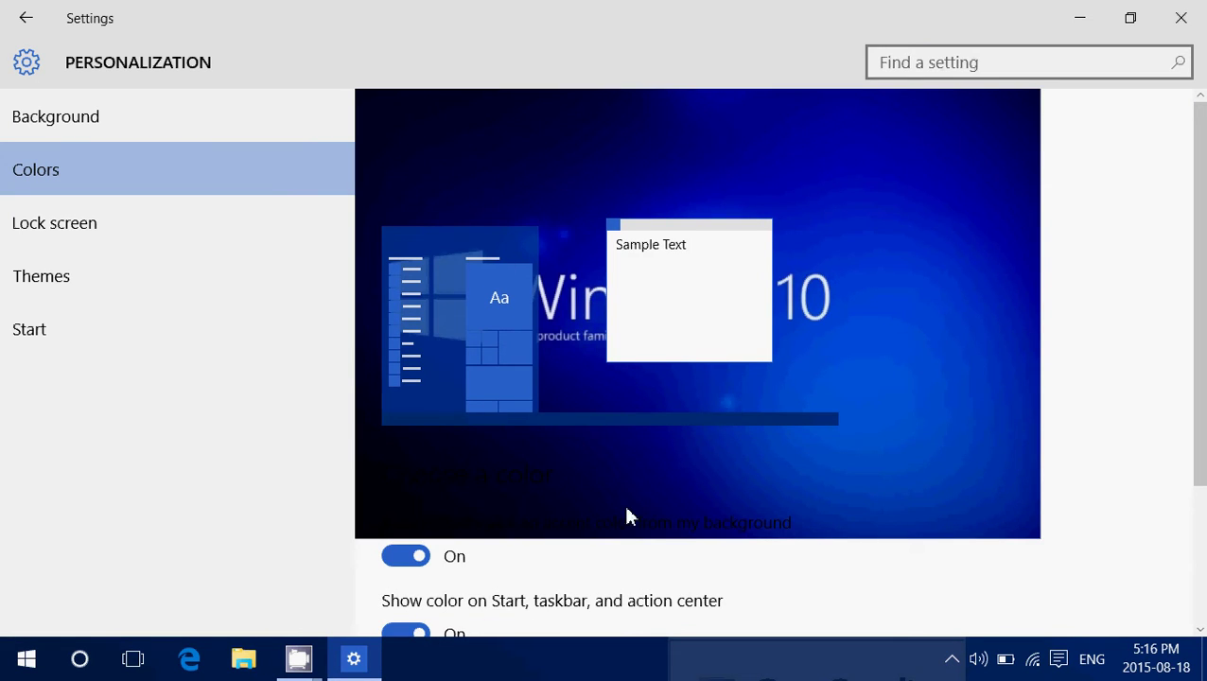
Minimize Settings and view the Start menu in its new blue accent
left_click(1083, 19)
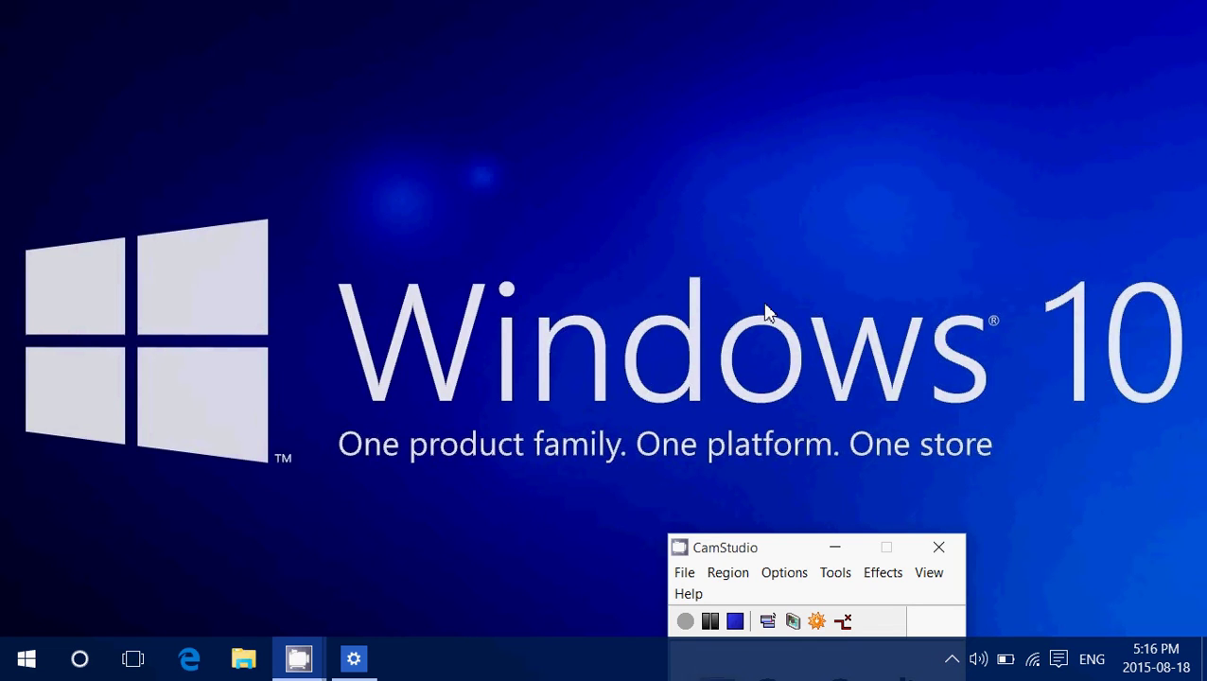
left_click(25, 666)
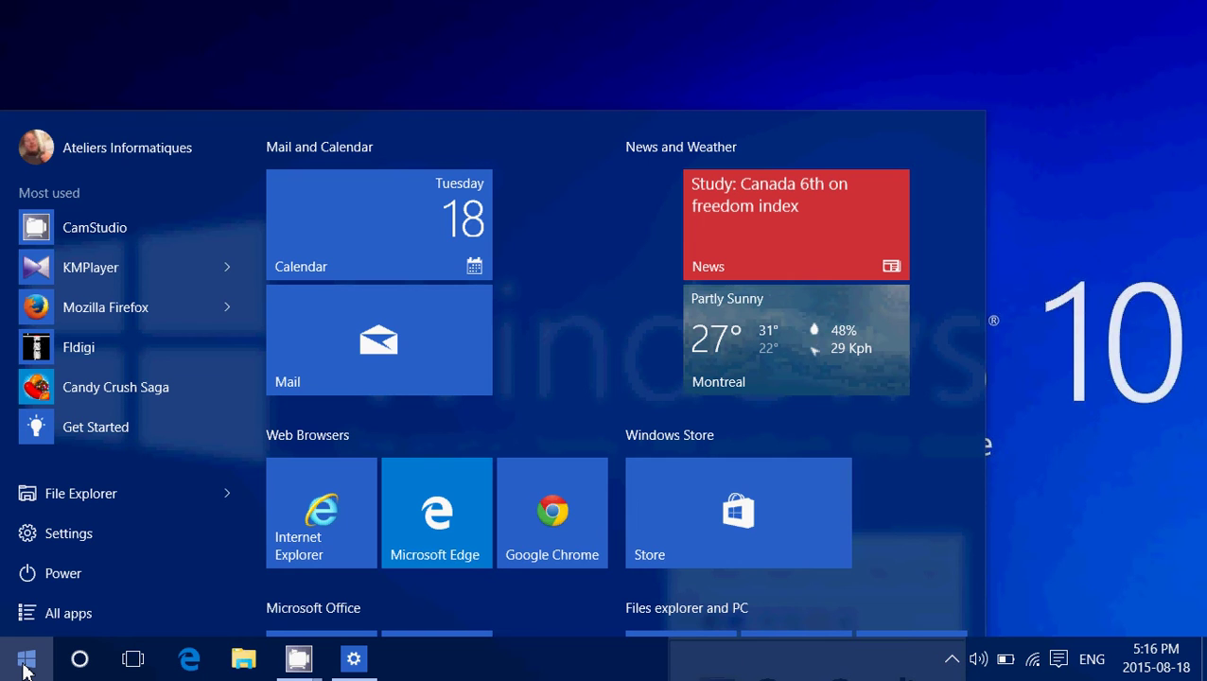
left_click(1086, 328)
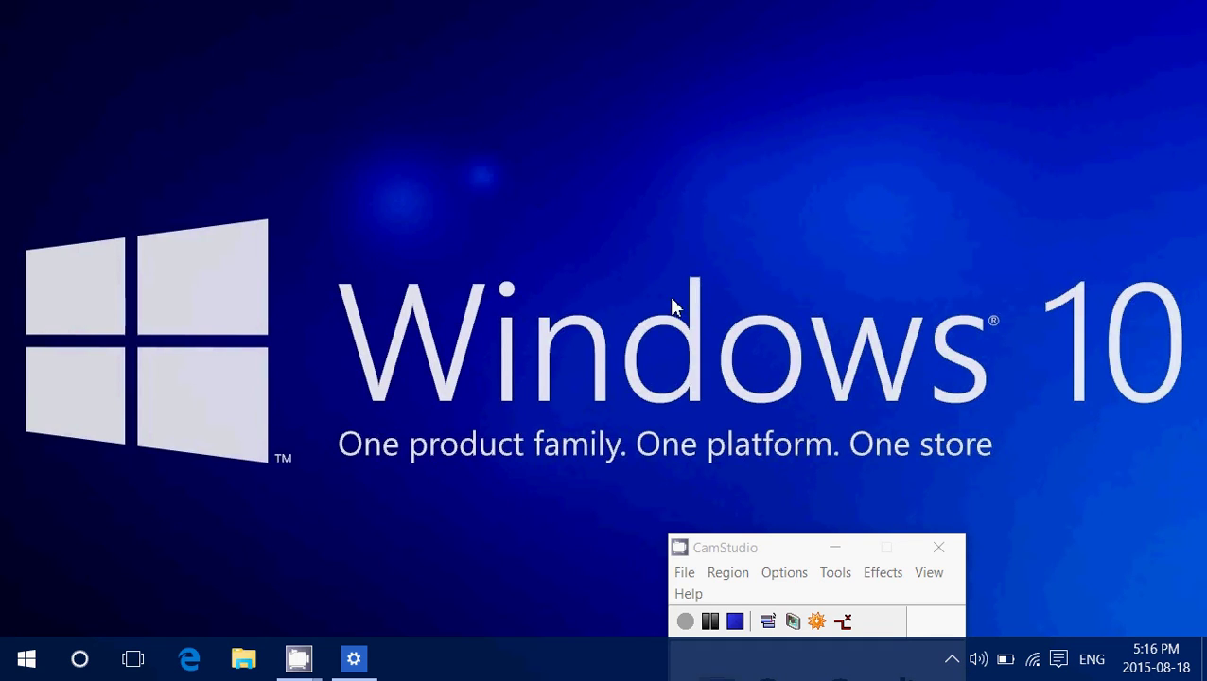
Restore Settings and turn off automatic accent colour picking
left_click(340, 661)
scroll(600, 288, "down", 2)
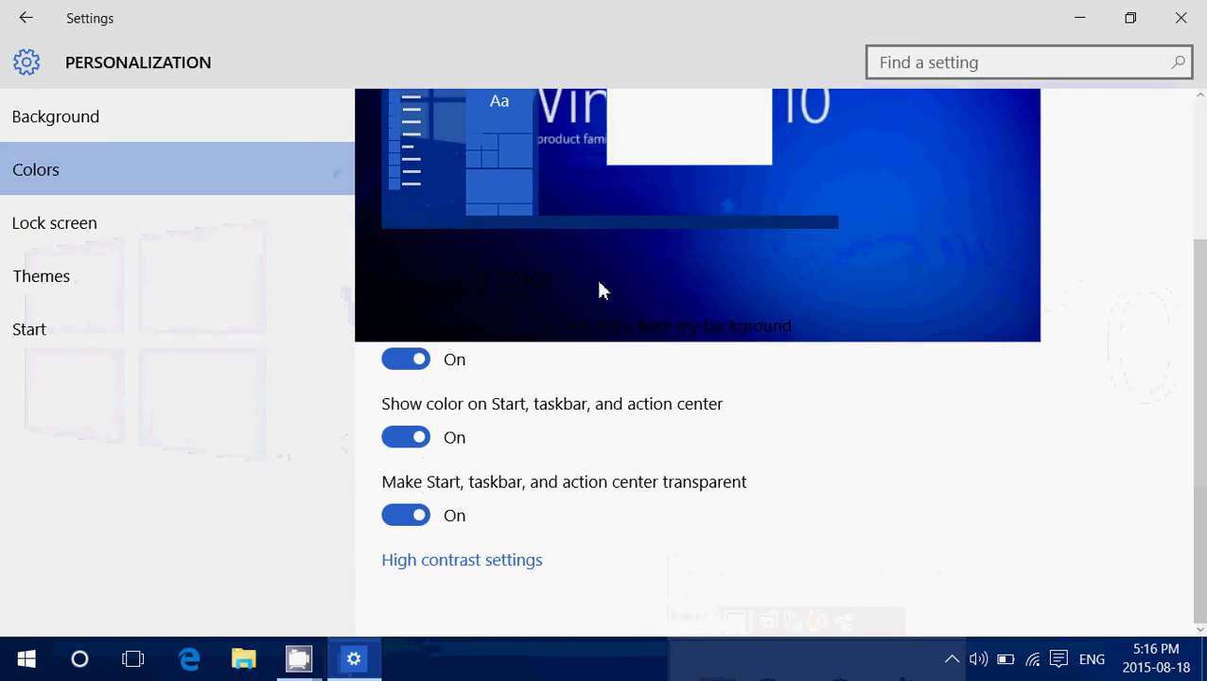
left_click(404, 364)
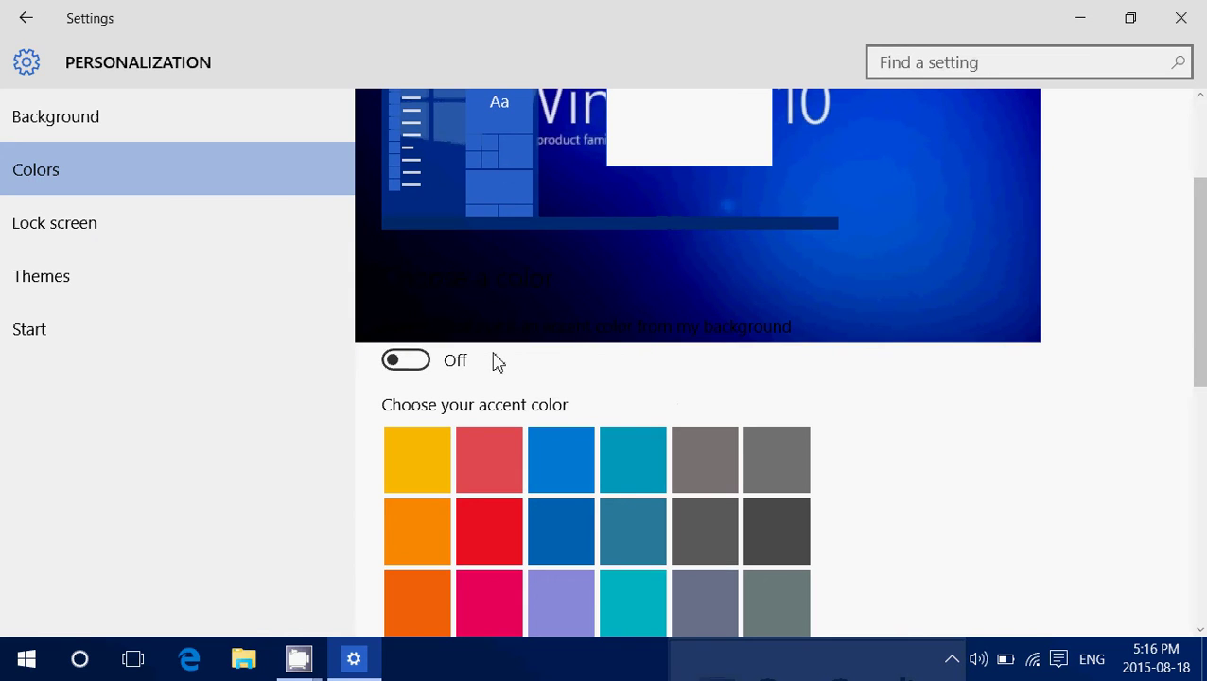
Choose the yellow swatch as the accent colour on the Colors page
scroll(917, 422, "down", 1)
scroll(918, 423, "down", 3)
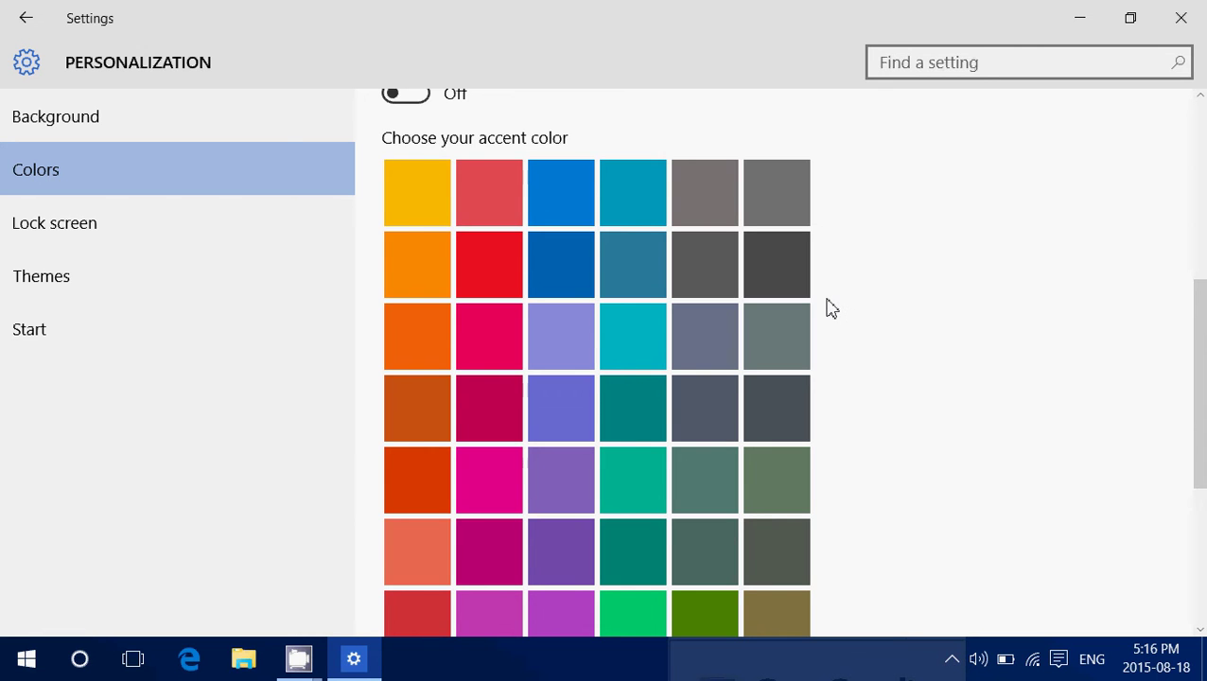
scroll(830, 309, "down", 4)
scroll(830, 308, "up", 3)
scroll(830, 308, "up", 2)
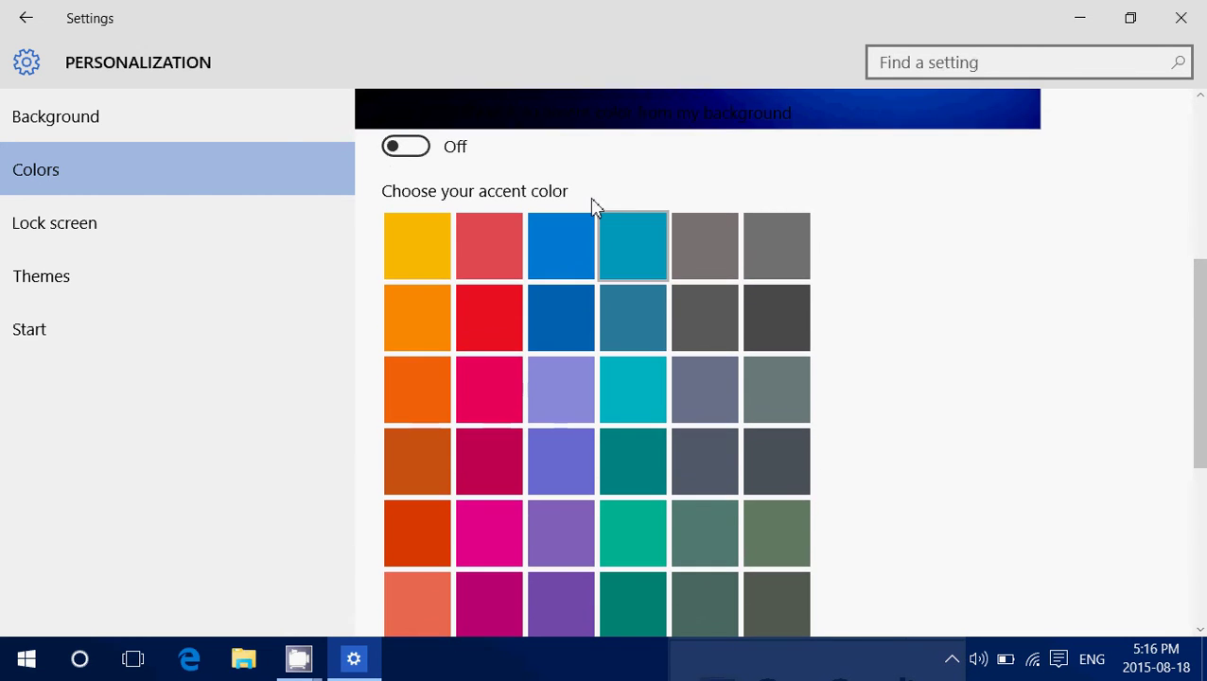
left_click(419, 254)
scroll(504, 407, "down", 2)
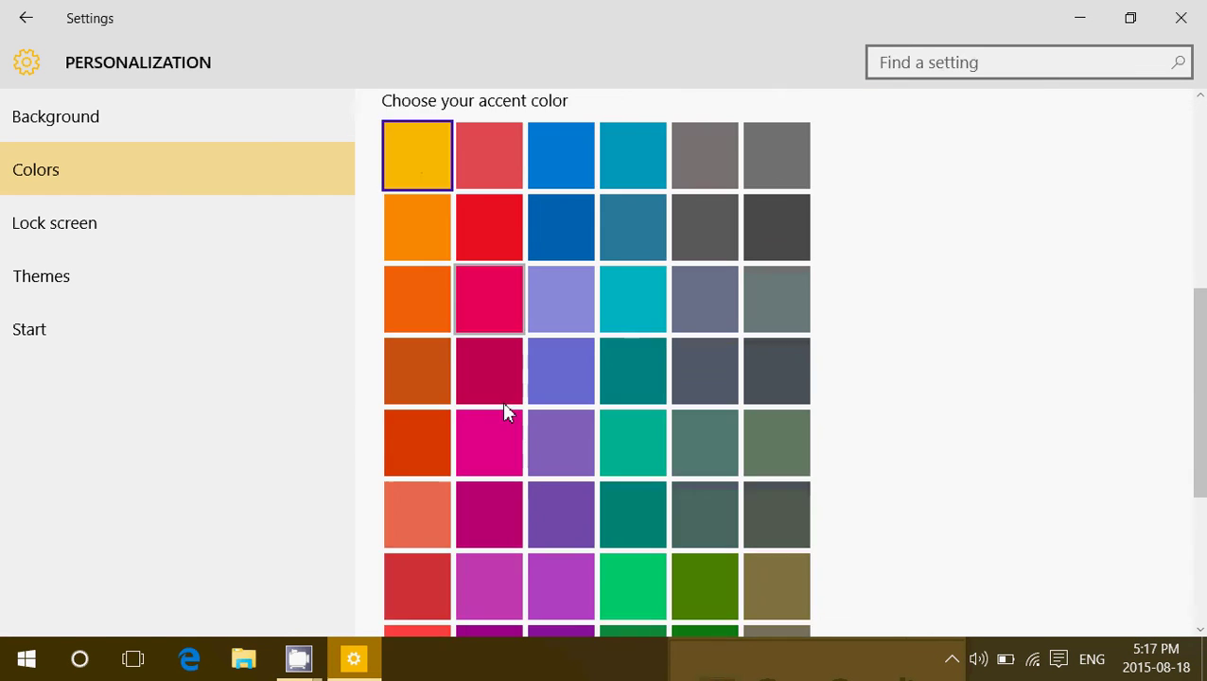
scroll(504, 413, "down", 3)
scroll(547, 530, "down", 1)
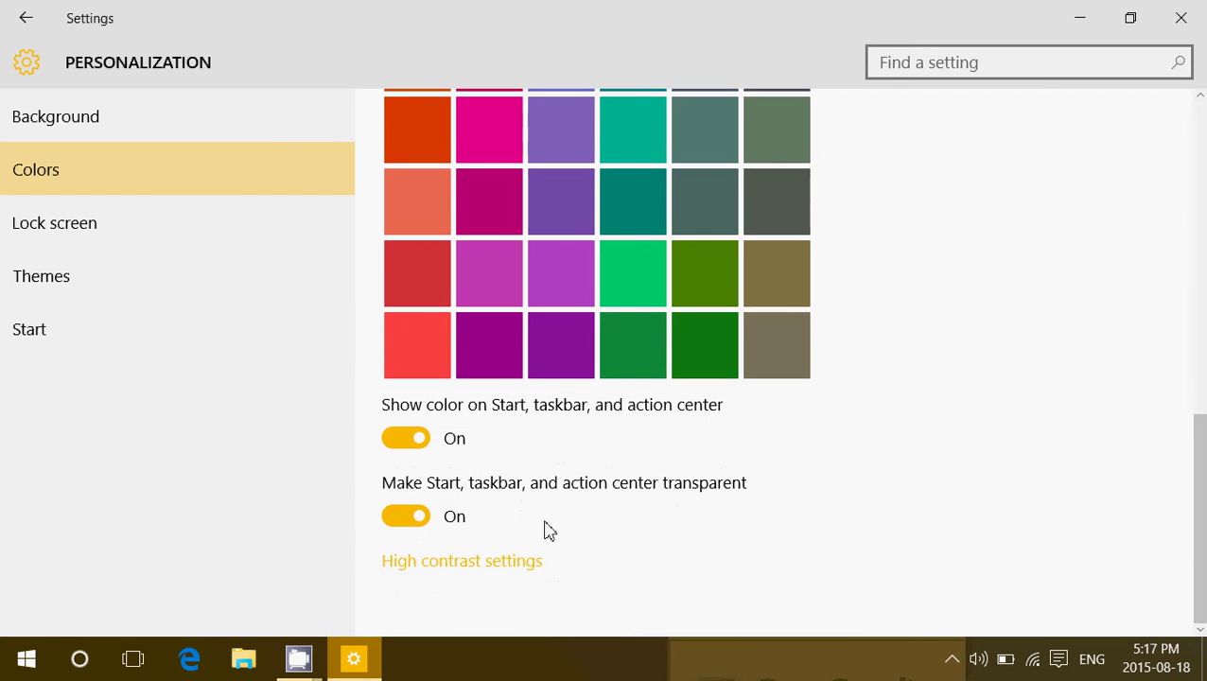
scroll(547, 530, "up", 10)
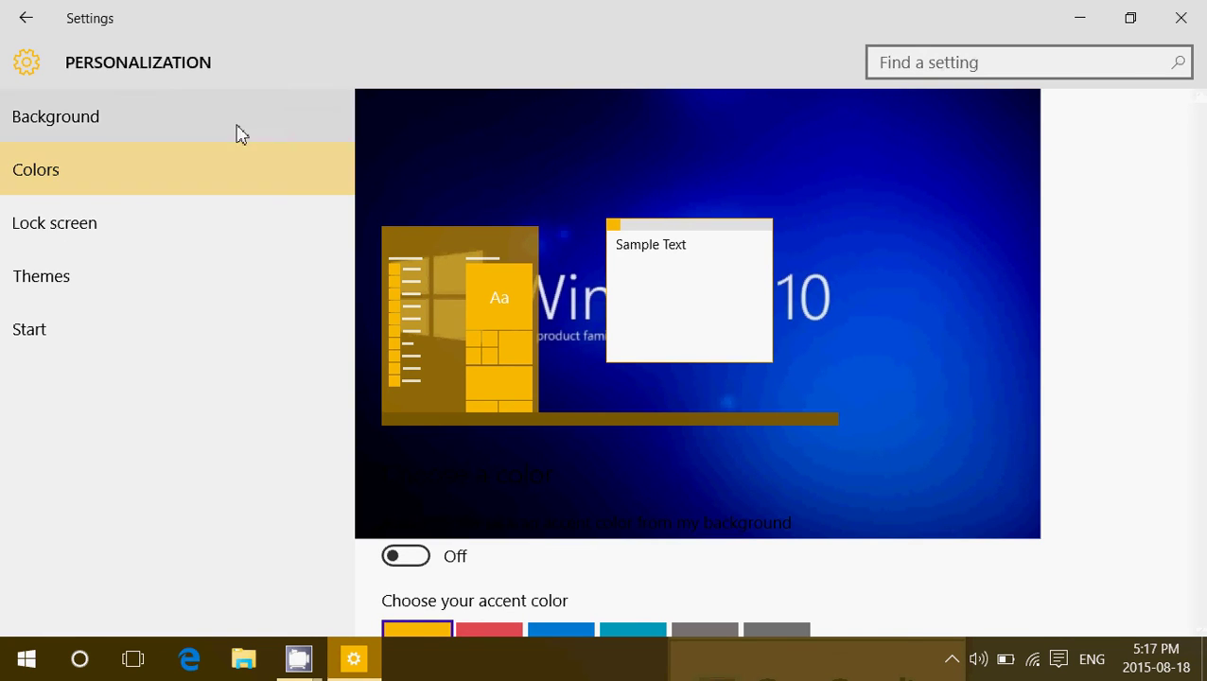
Close Settings and view the yellow-tinted Start menu, then close it
left_click(1180, 18)
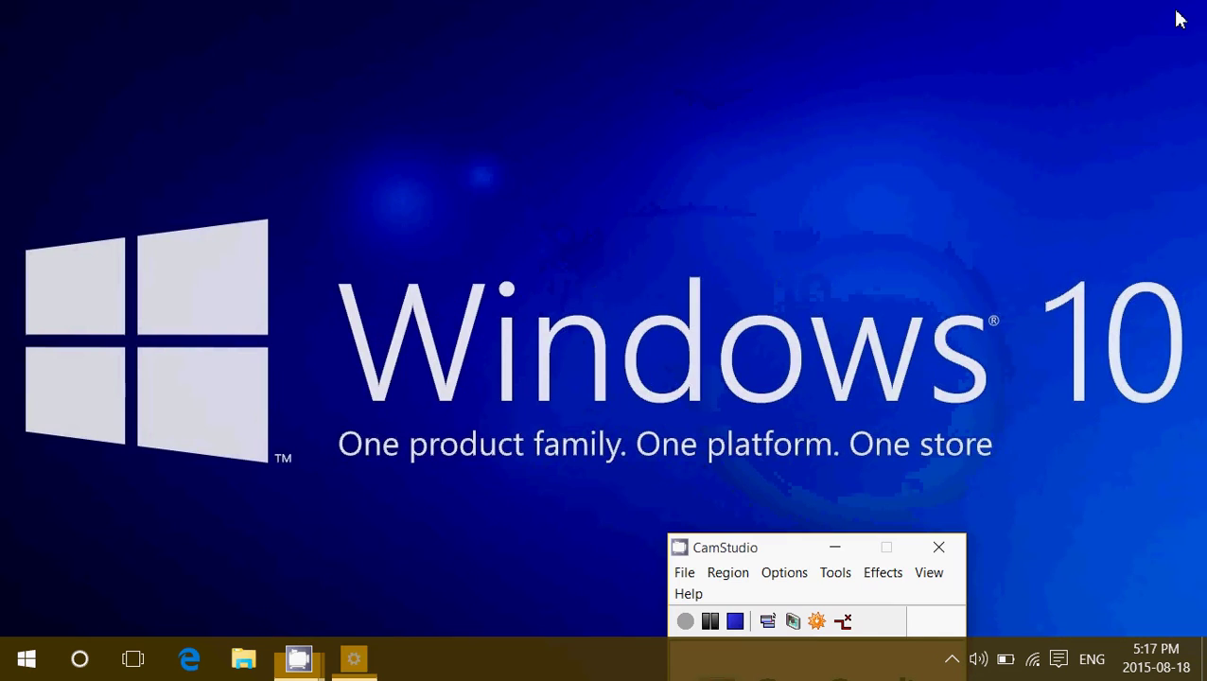
left_click(779, 175)
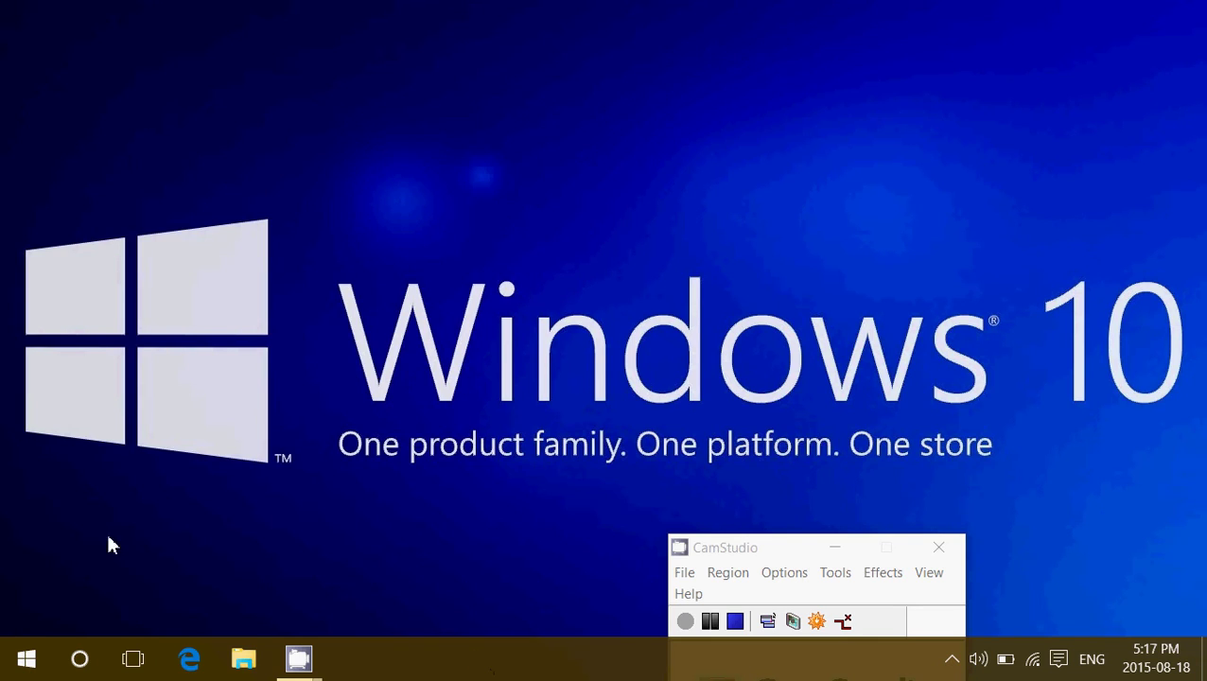
left_click(26, 666)
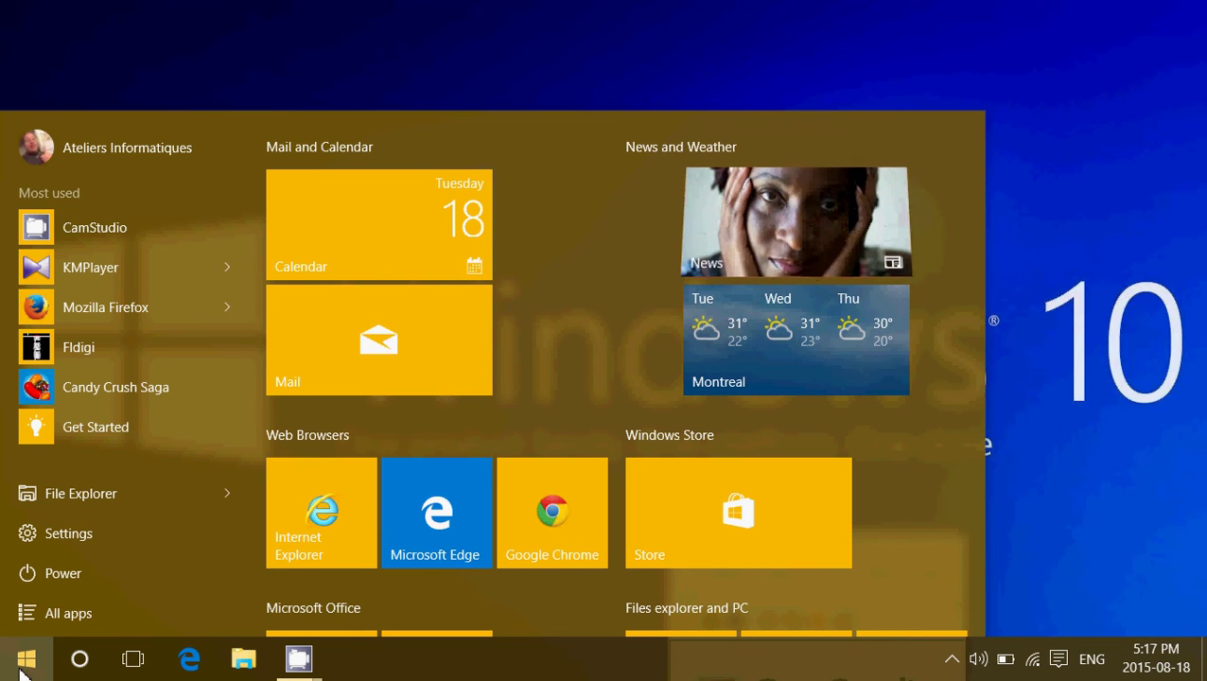
left_click(1034, 481)
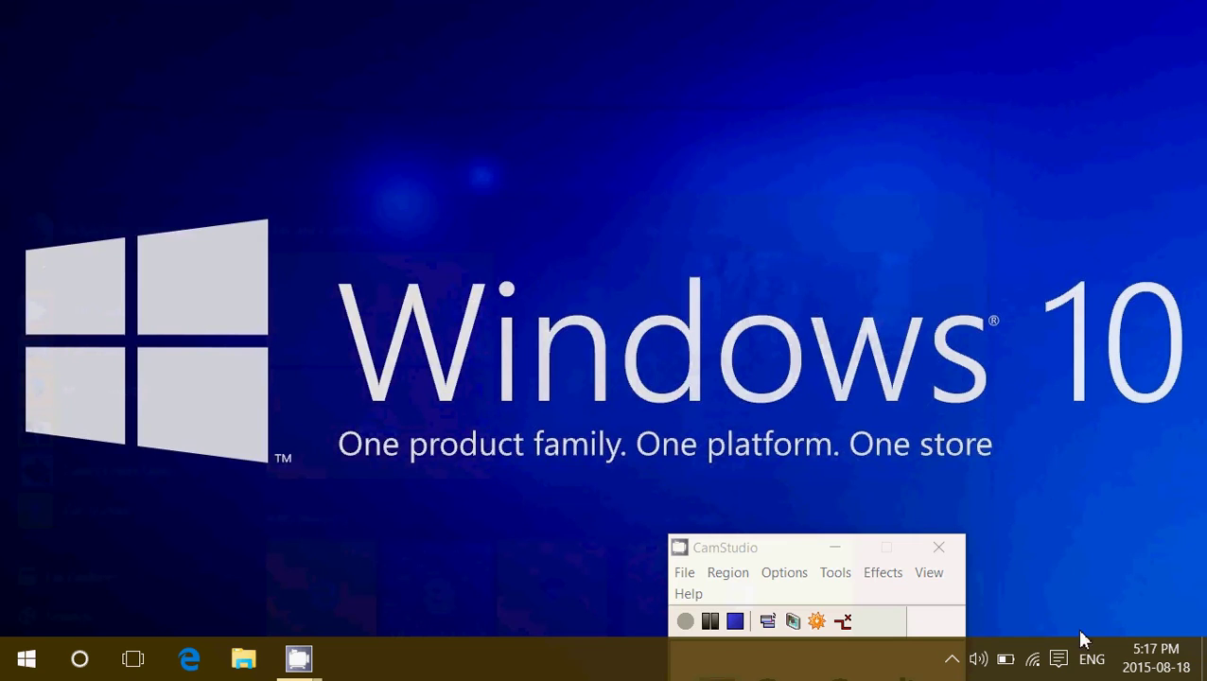
Reopen Personalization settings through the action center's All settings
left_click(1059, 662)
left_click(1147, 445)
left_click(857, 199)
On the Colors page, pick the purple swatch as the accent colour
left_click(162, 168)
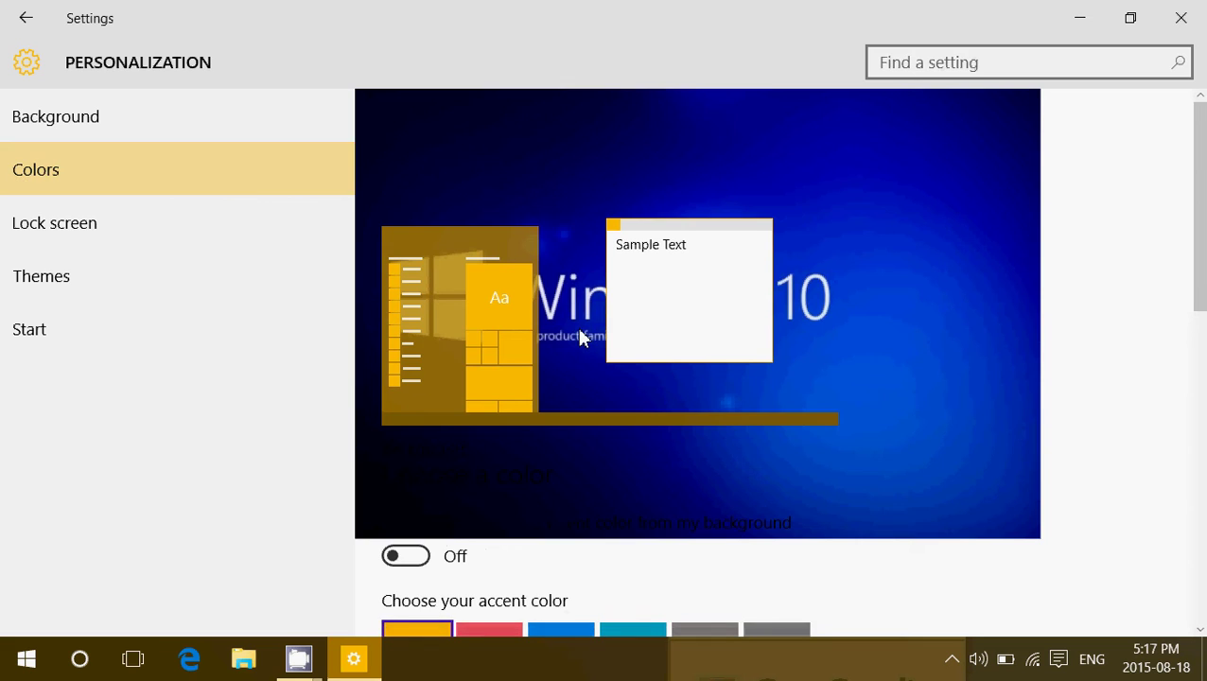
scroll(579, 338, "down", 10)
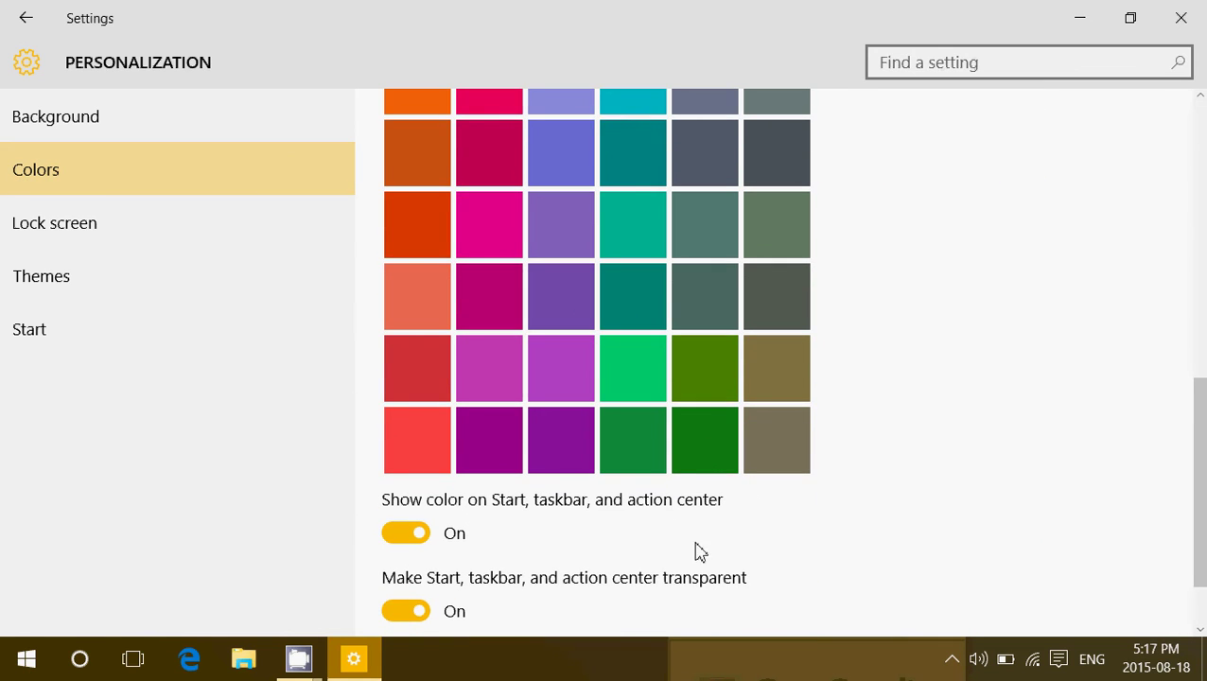
left_click(493, 450)
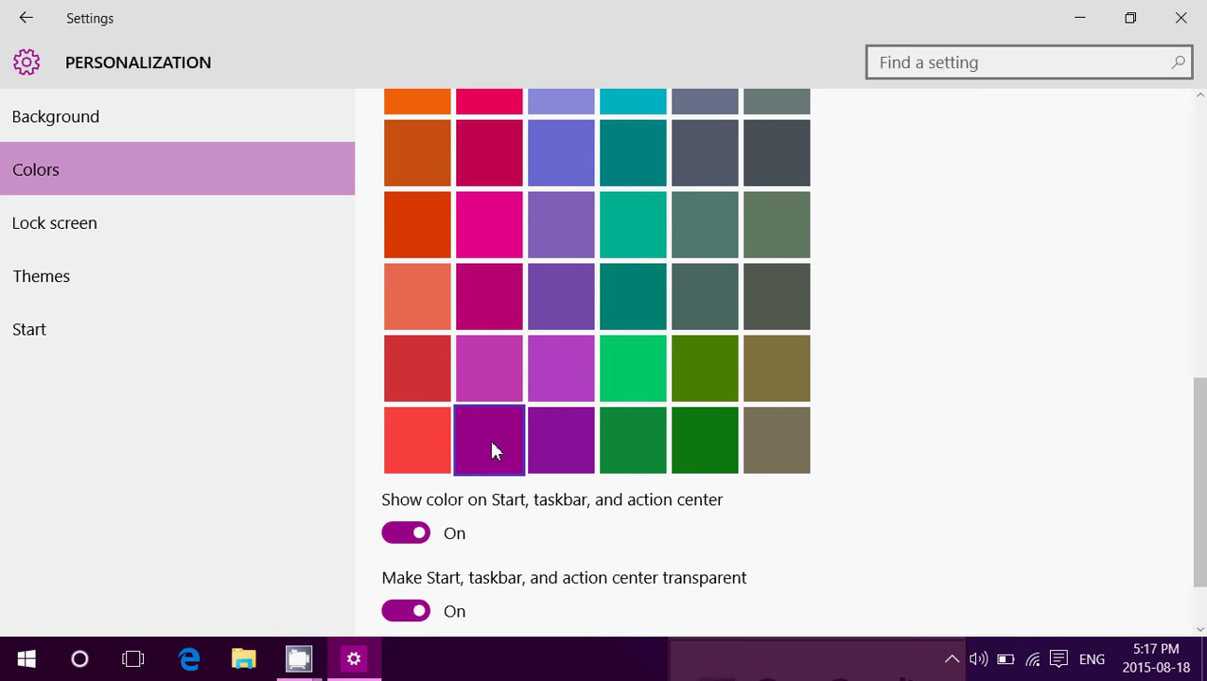
scroll(930, 447, "down", 1)
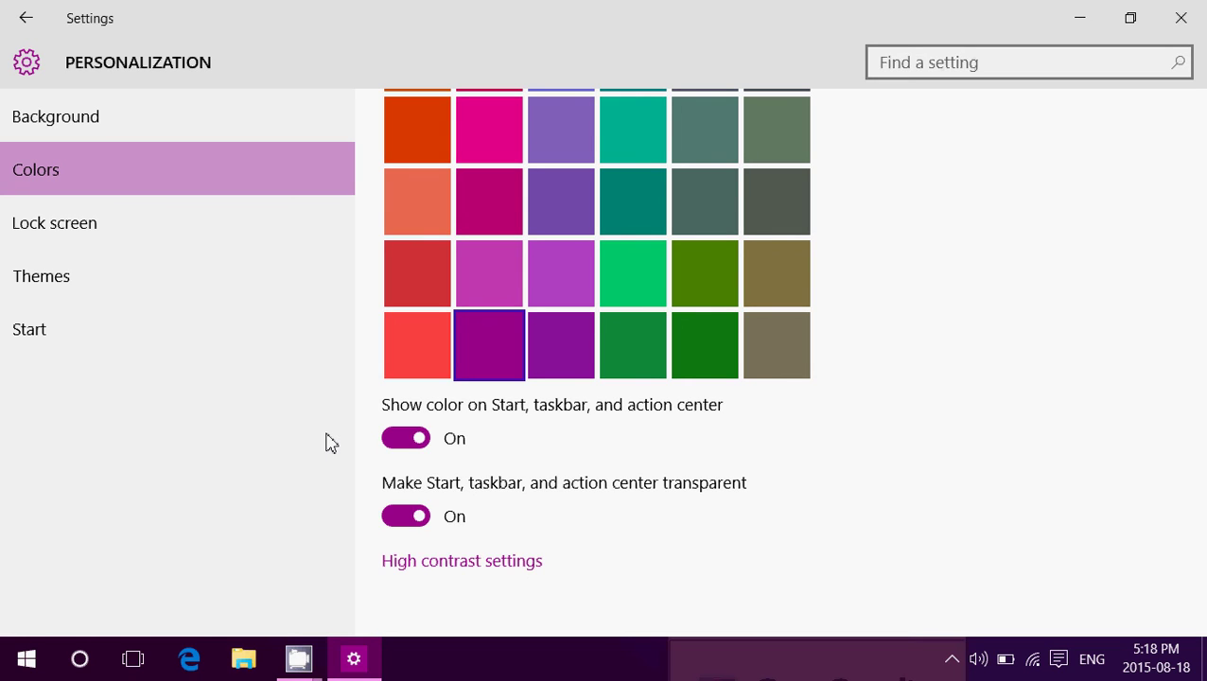
Close Settings, view the purple Start menu and action center, then reopen the action center
left_click(1180, 18)
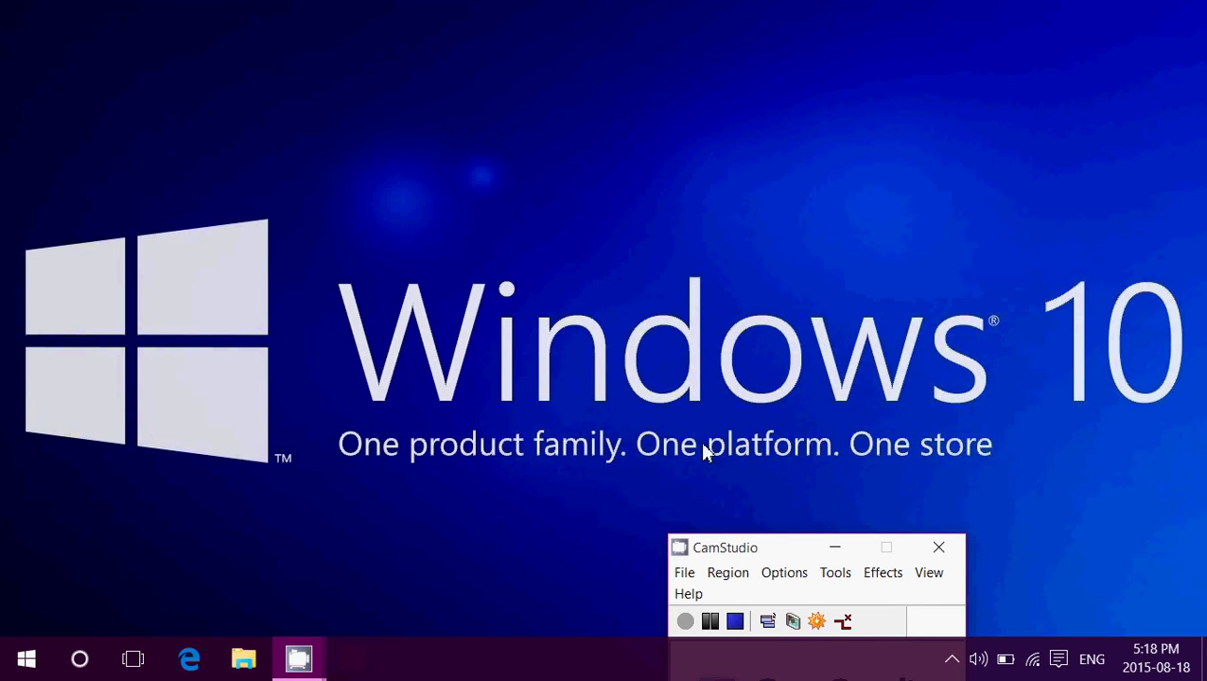
left_click(21, 656)
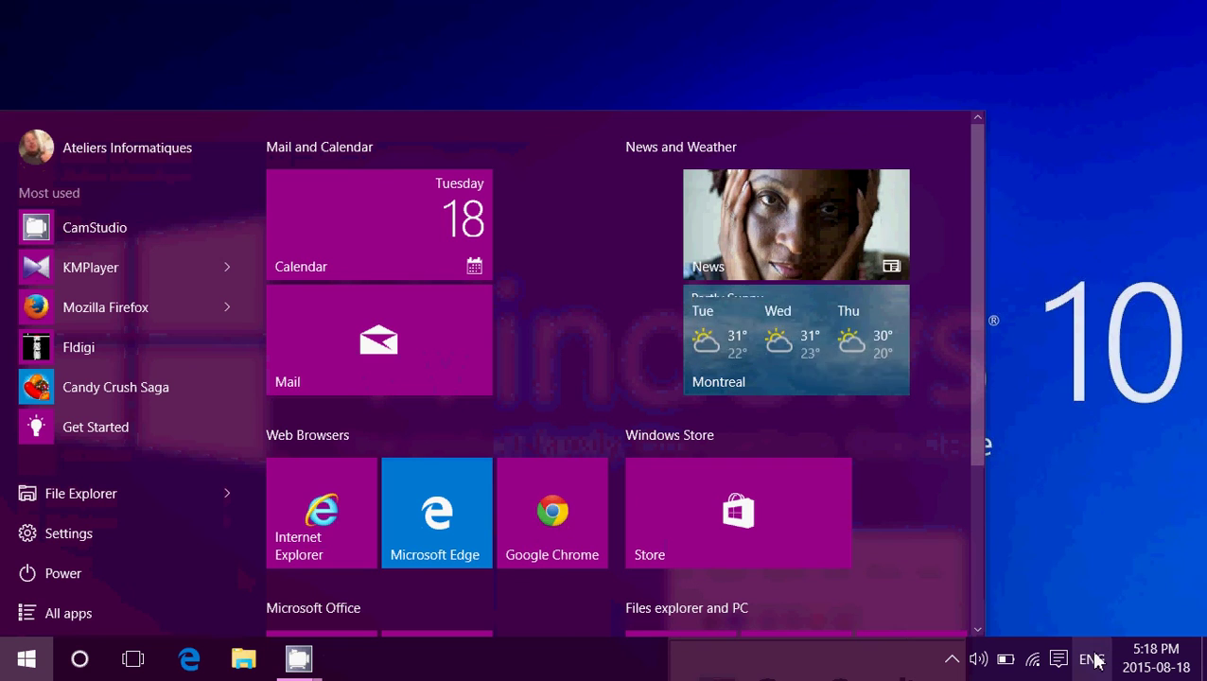
left_click(1059, 661)
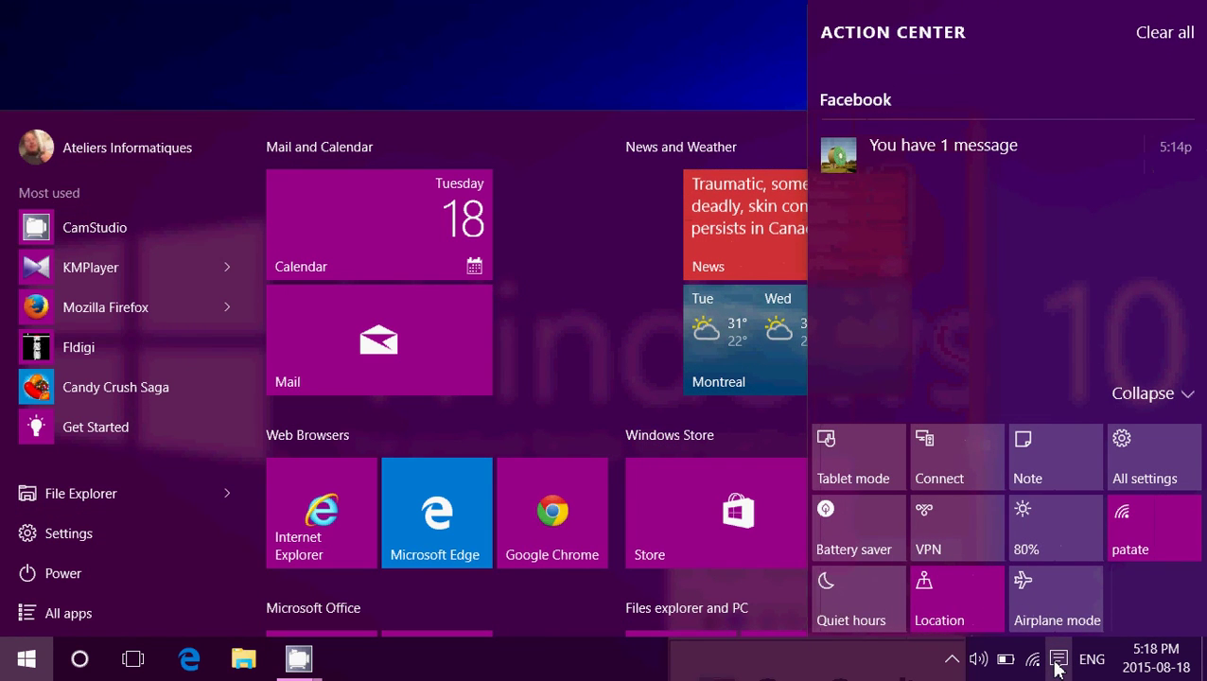
left_click(548, 57)
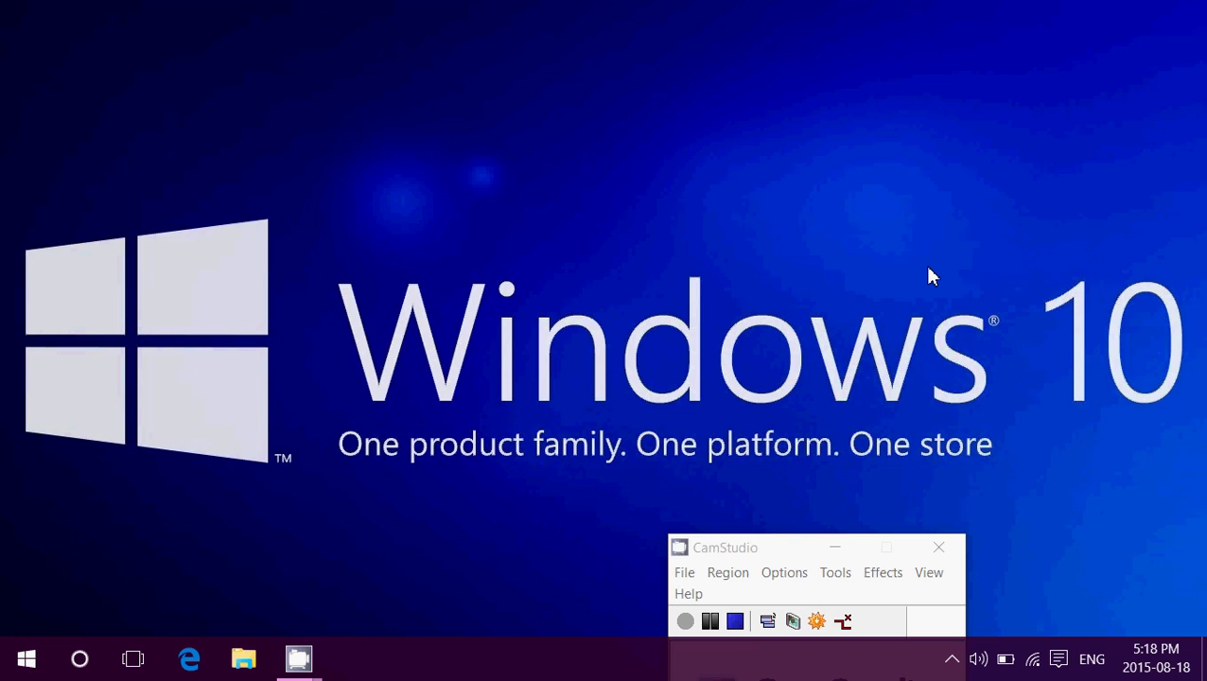
left_click(1058, 659)
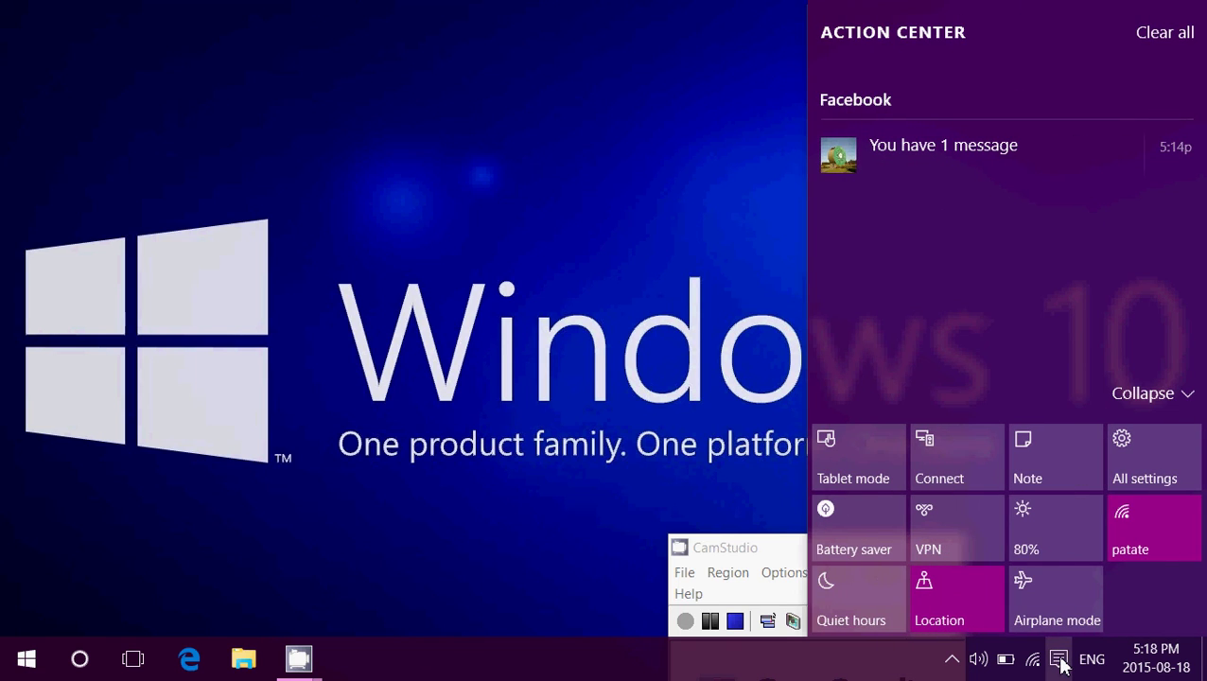
Via All settings > Personalization > Colors, turn automatic accent picking back On
left_click(1152, 465)
left_click(821, 209)
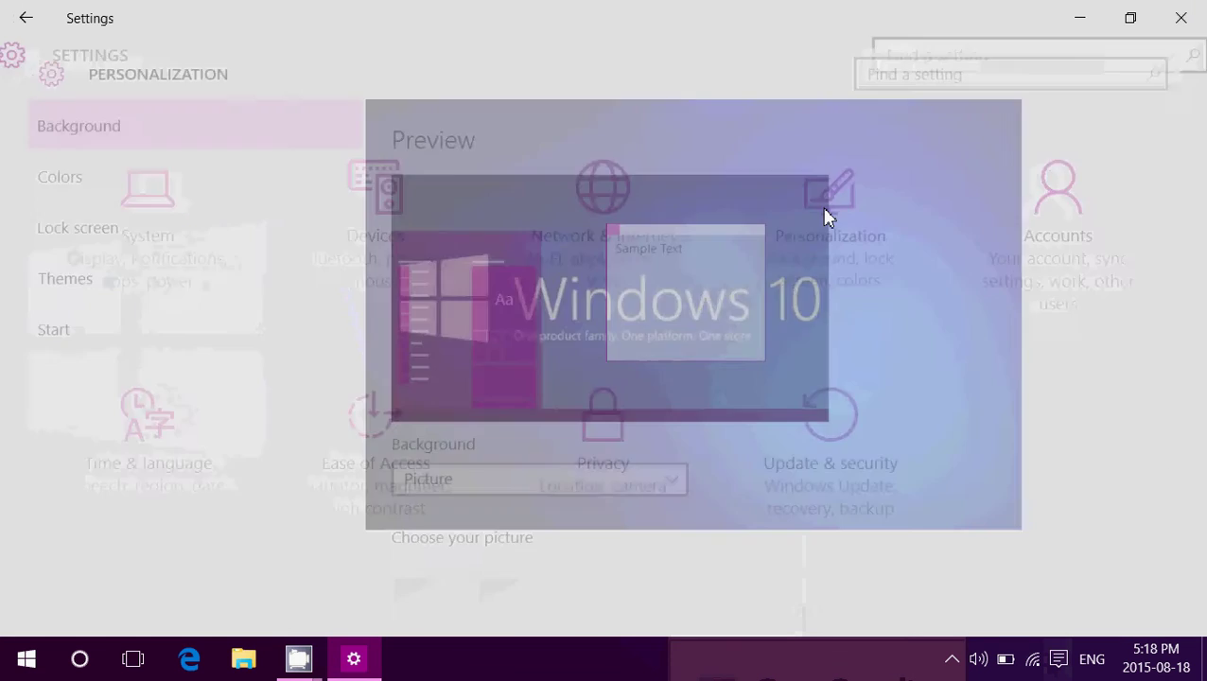
left_click(210, 165)
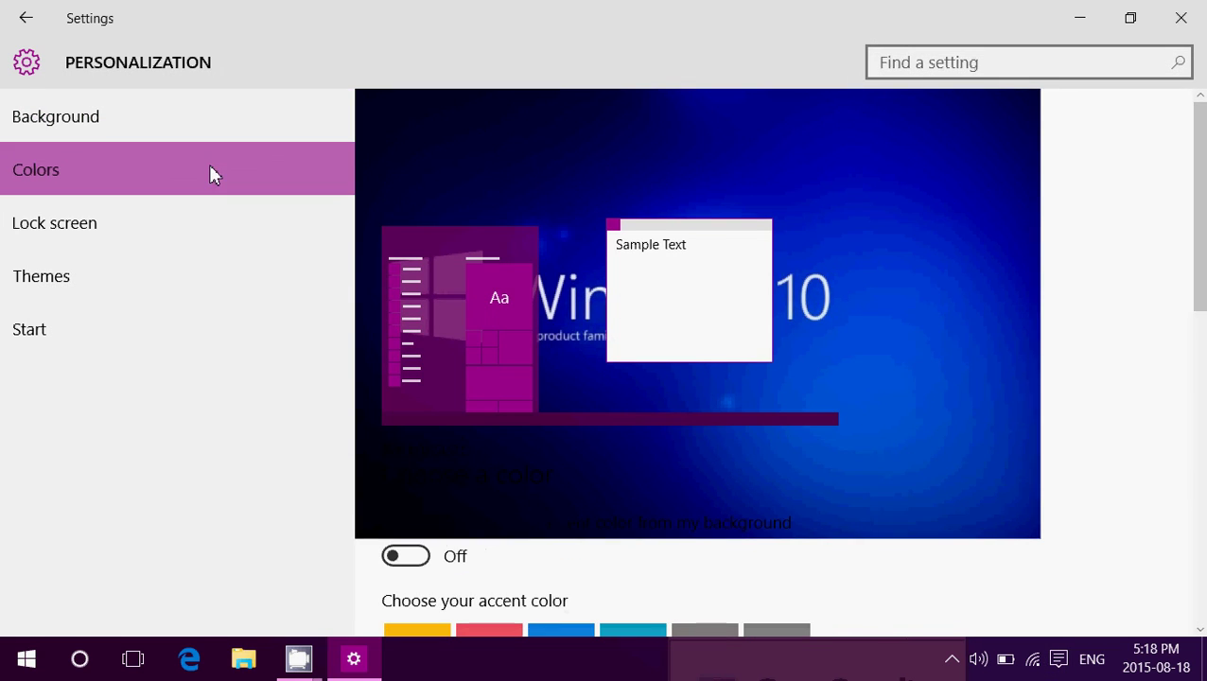
scroll(711, 354, "down", 6)
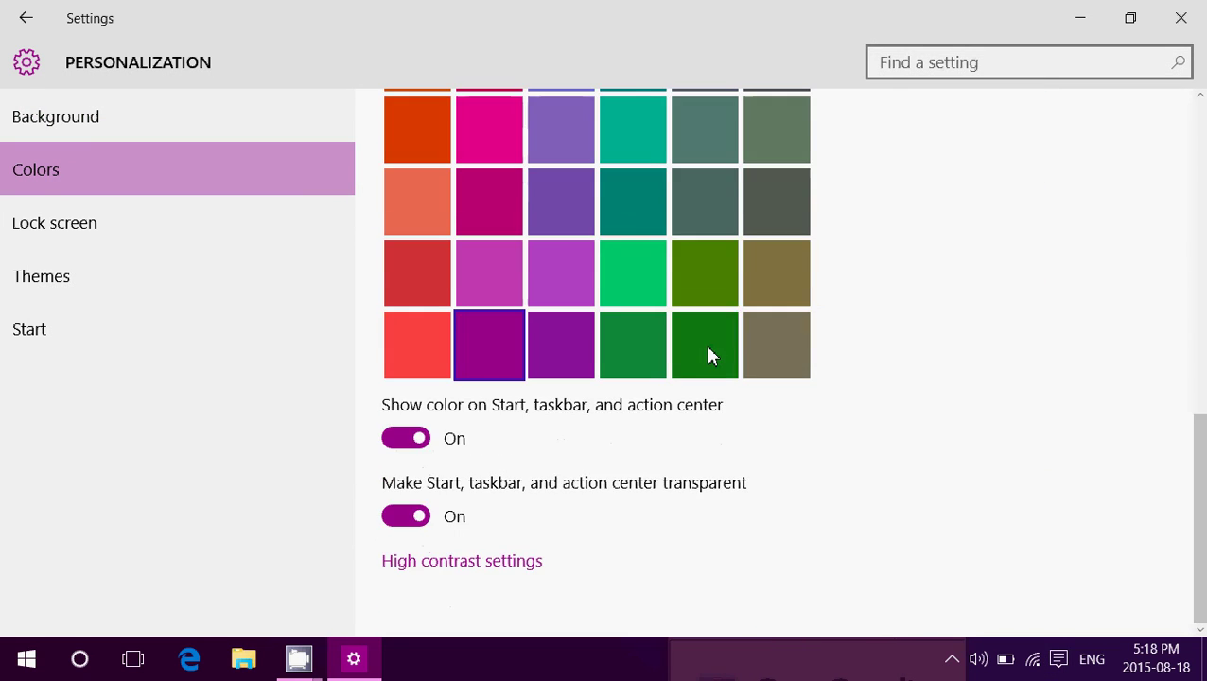
scroll(711, 355, "up", 3)
scroll(706, 350, "up", 4)
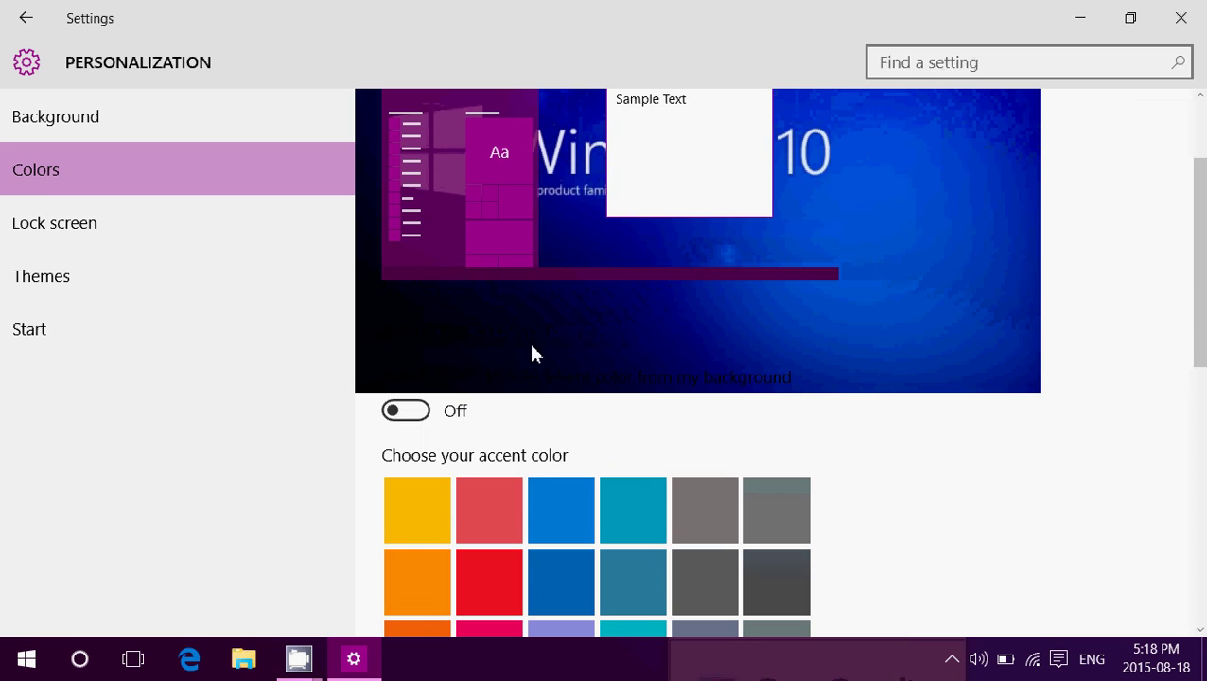
left_click(422, 418)
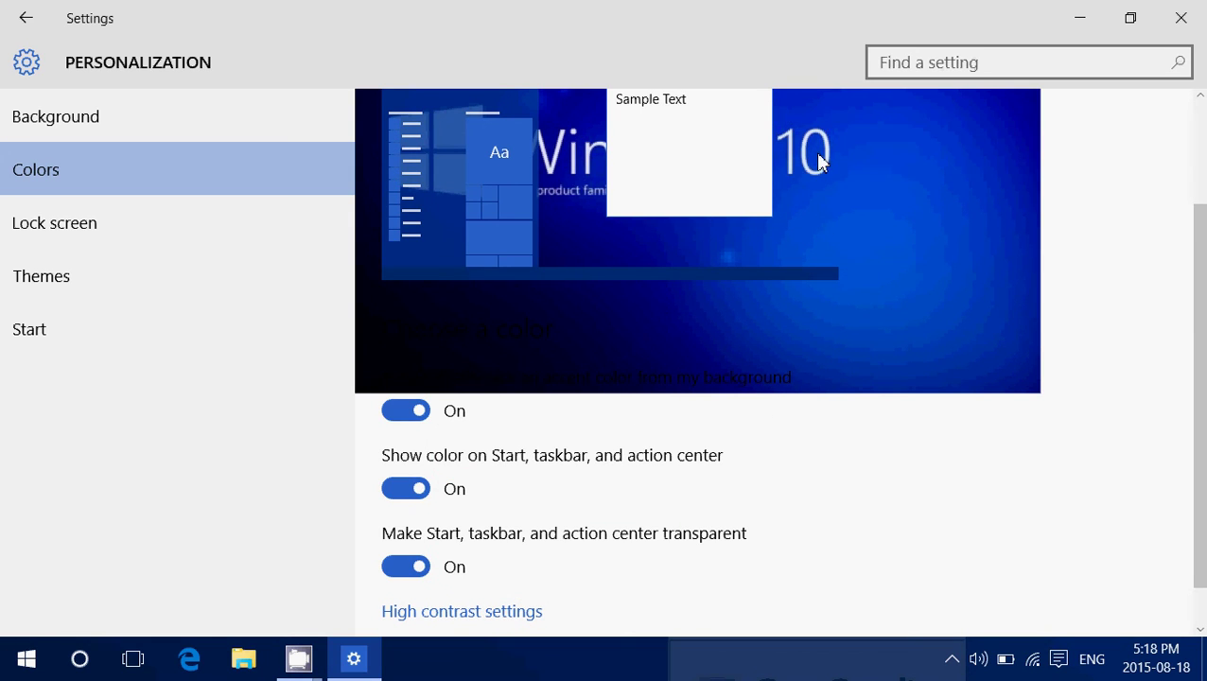
scroll(823, 394, "up", 2)
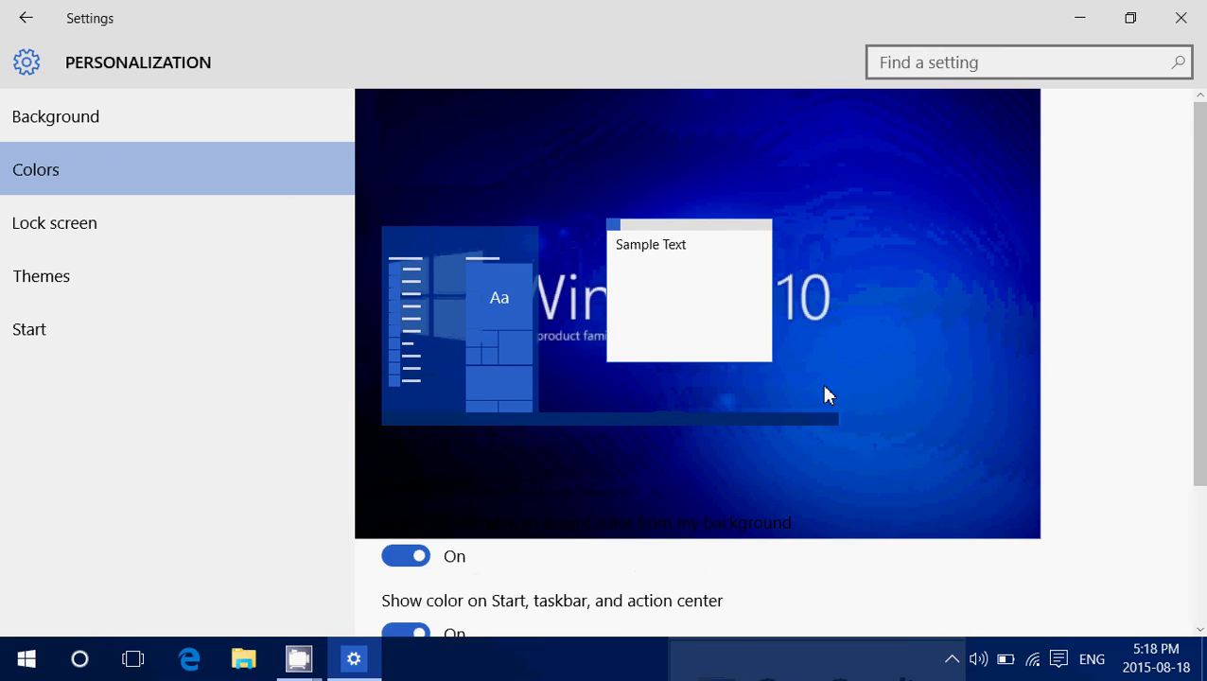
scroll(1109, 427, "down", 3)
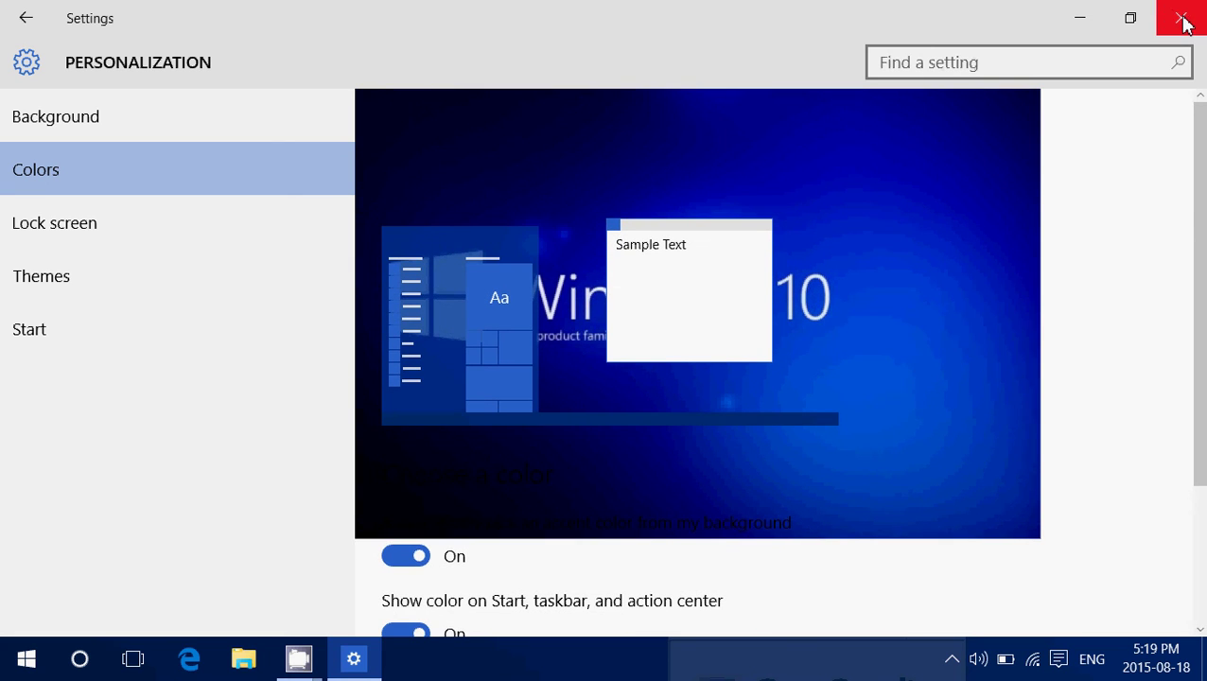
Close Settings, view the blue-accented Start menu, then dismiss it
left_click(1182, 17)
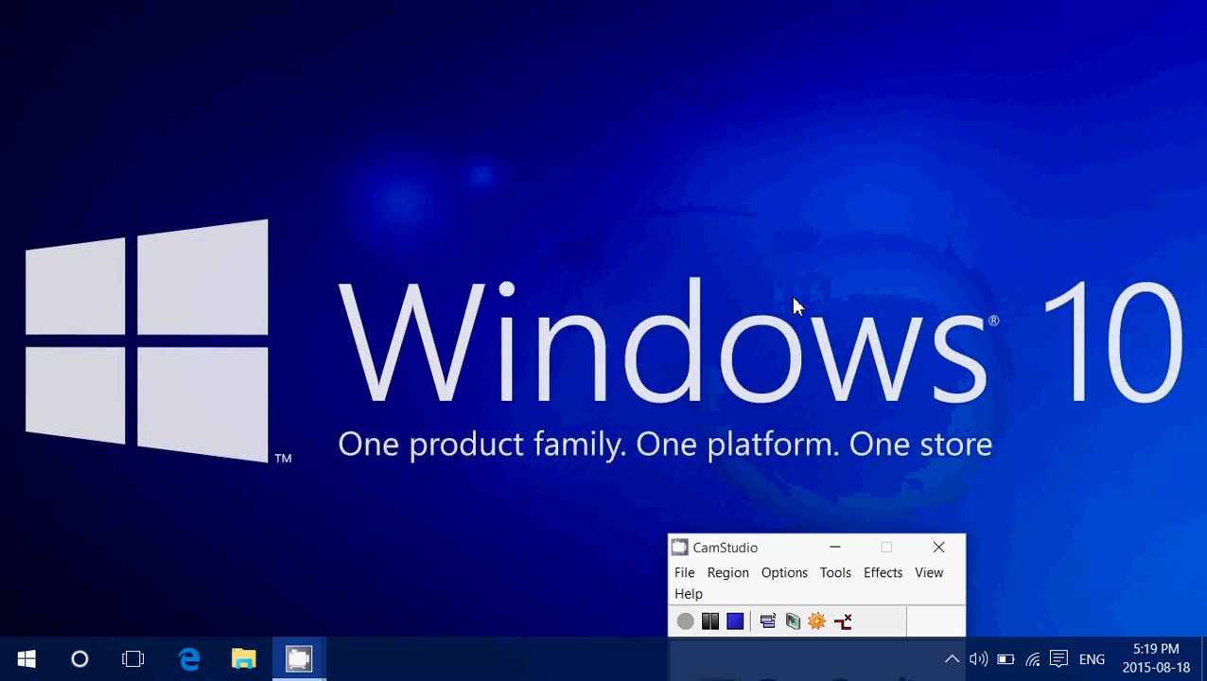
left_click(27, 659)
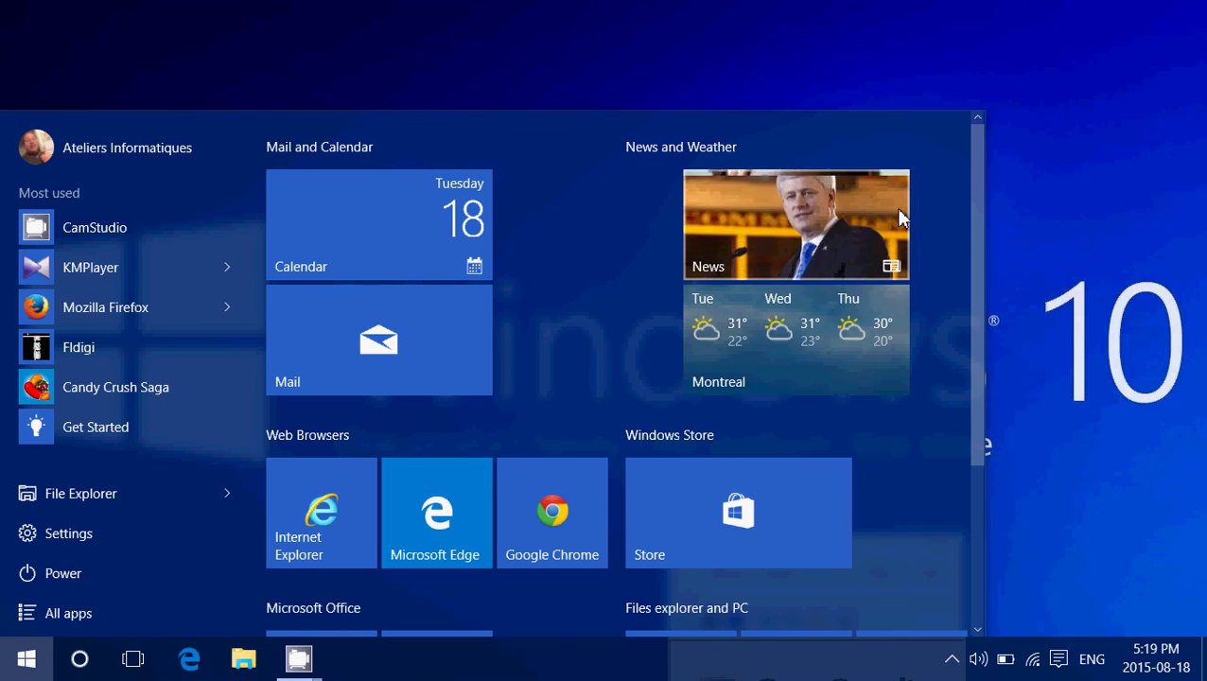
left_click(1029, 207)
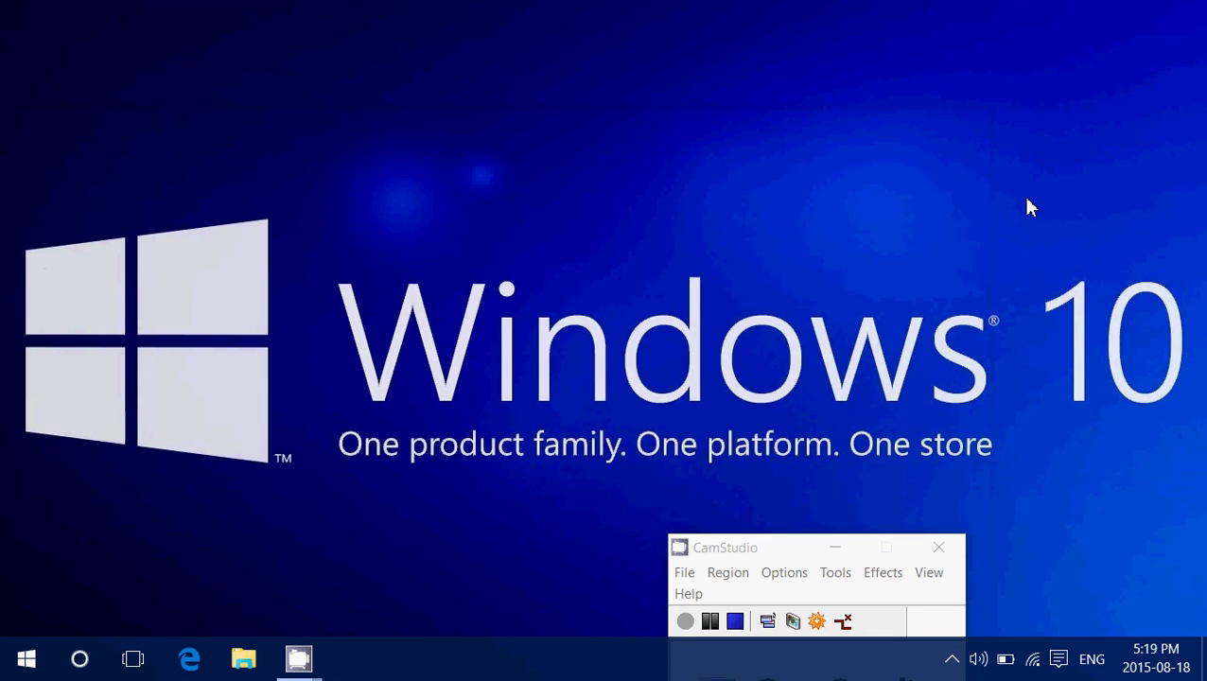